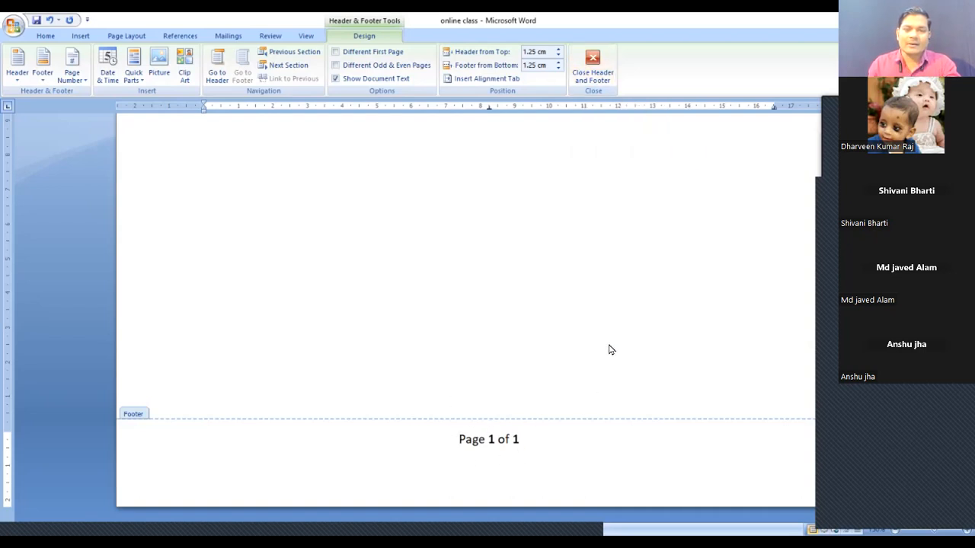
Close header and footer editing and check the header and page-number footer on the page.
left_click(592, 59)
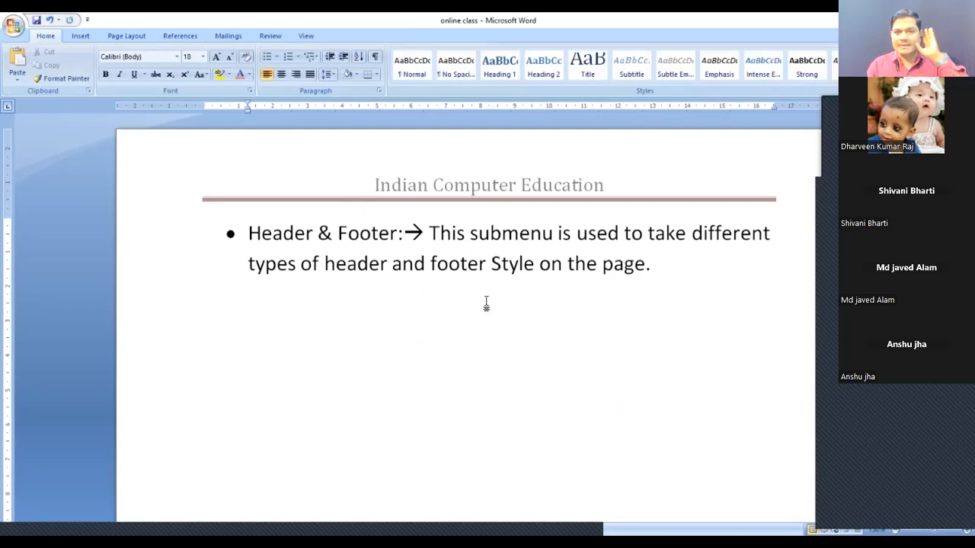
scroll(515, 448, "down", 5)
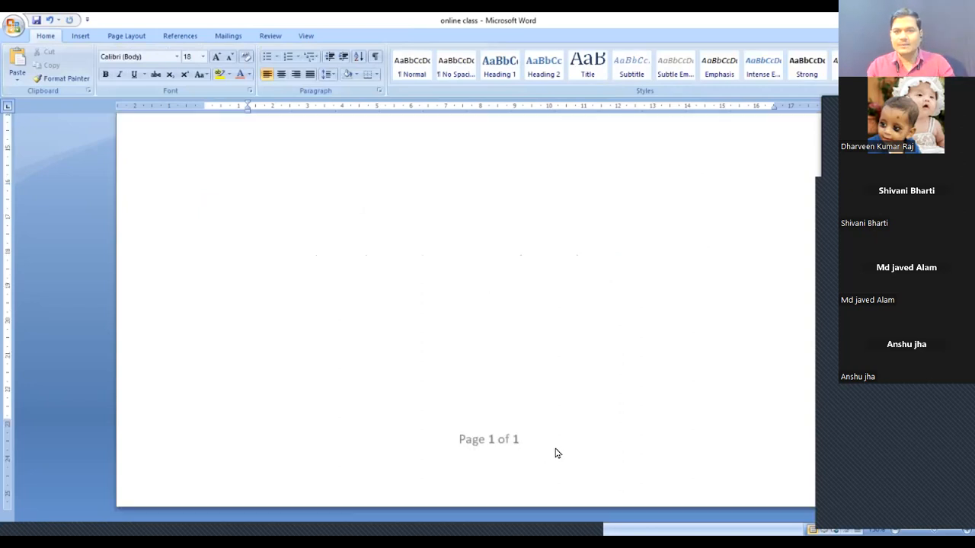
scroll(412, 362, "up", 5)
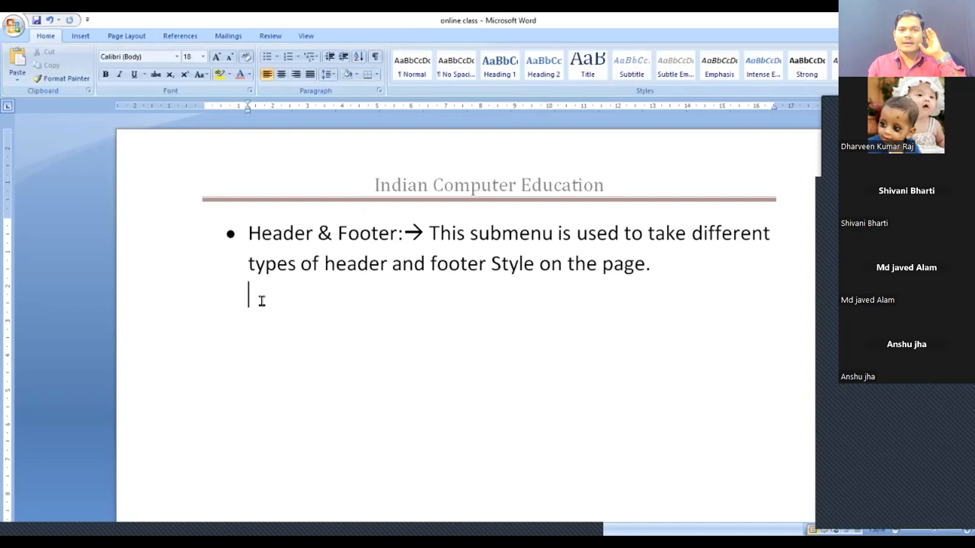
Insert a blank page after the Header & Footer paragraph and check the header and footer on both pages.
left_click(81, 36)
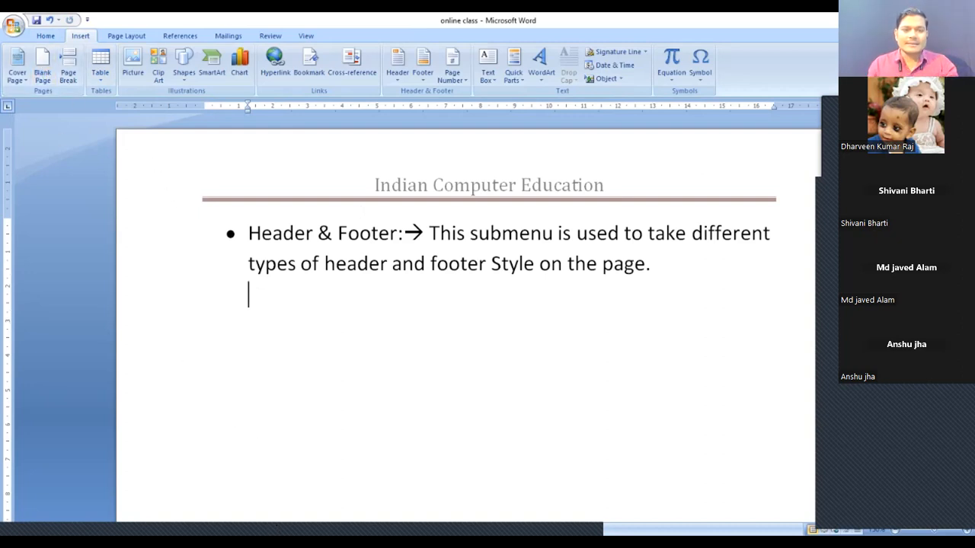
left_click(42, 59)
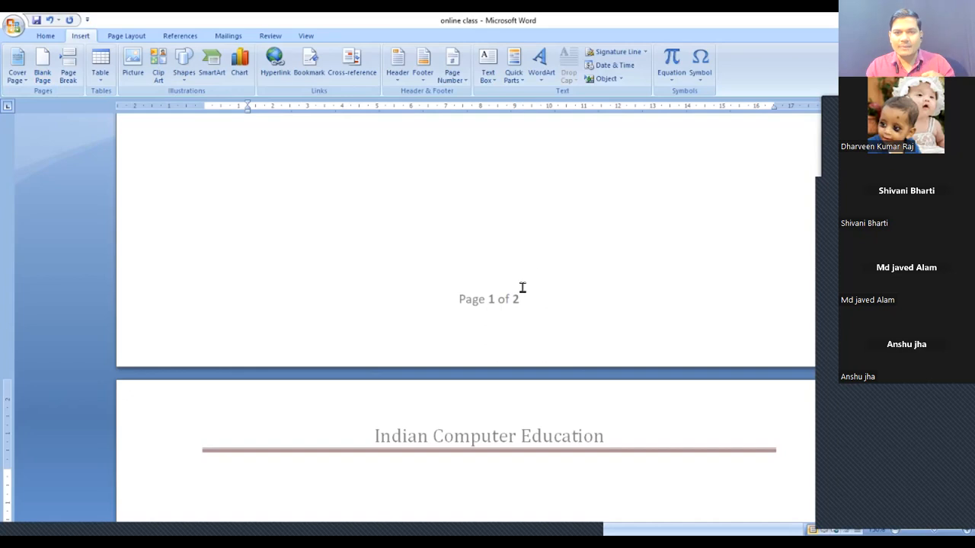
scroll(515, 369, "down", 15)
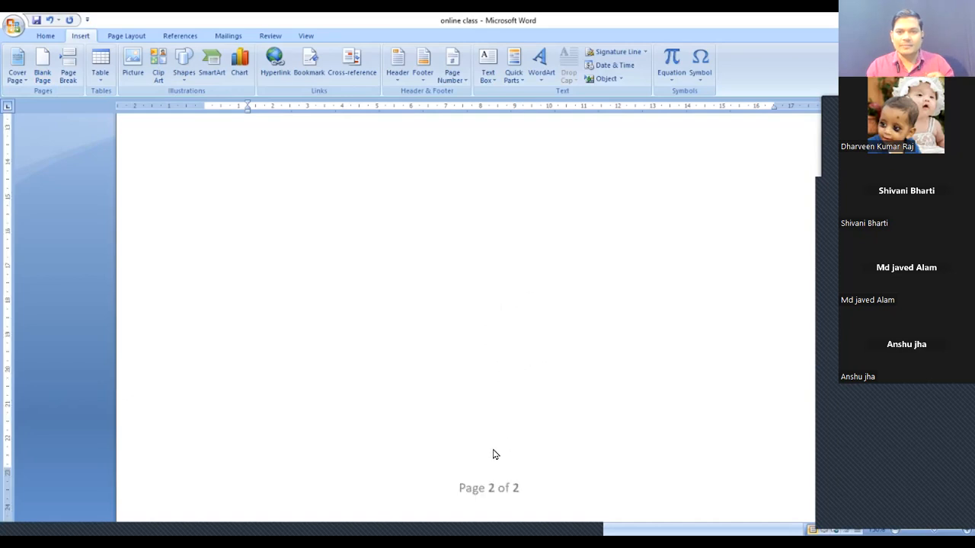
scroll(512, 451, "down", 1)
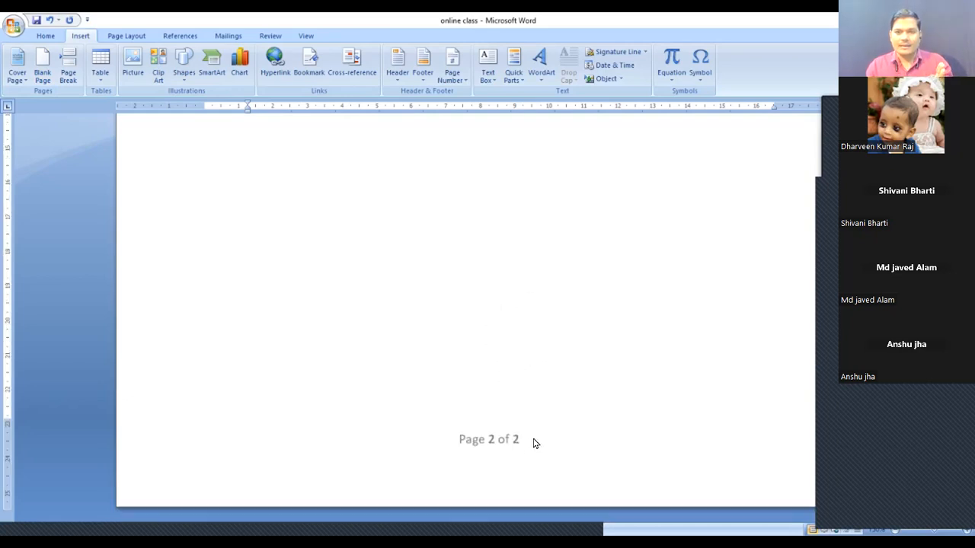
scroll(533, 442, "up", 15)
scroll(520, 431, "down", 6)
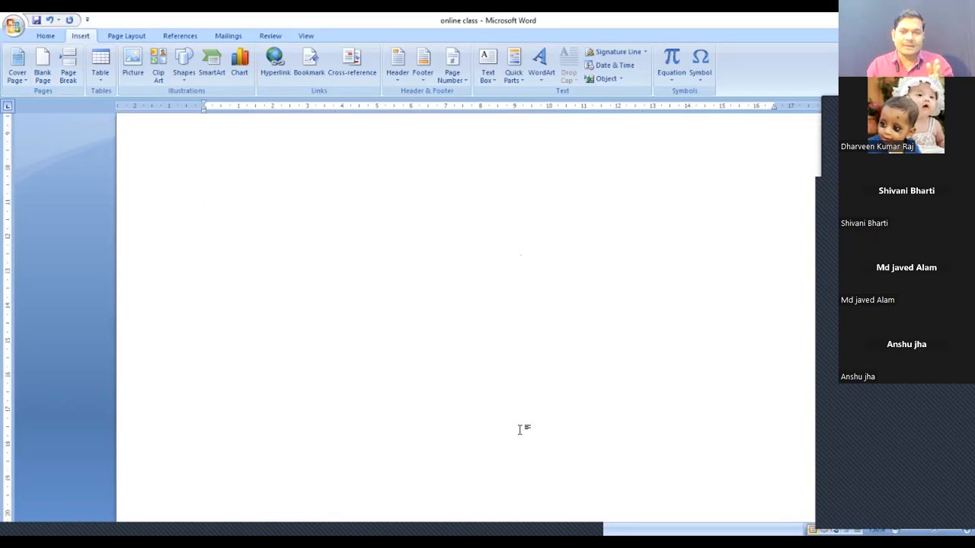
Add another blank page from the second page and return to the start of the document.
left_click(518, 431)
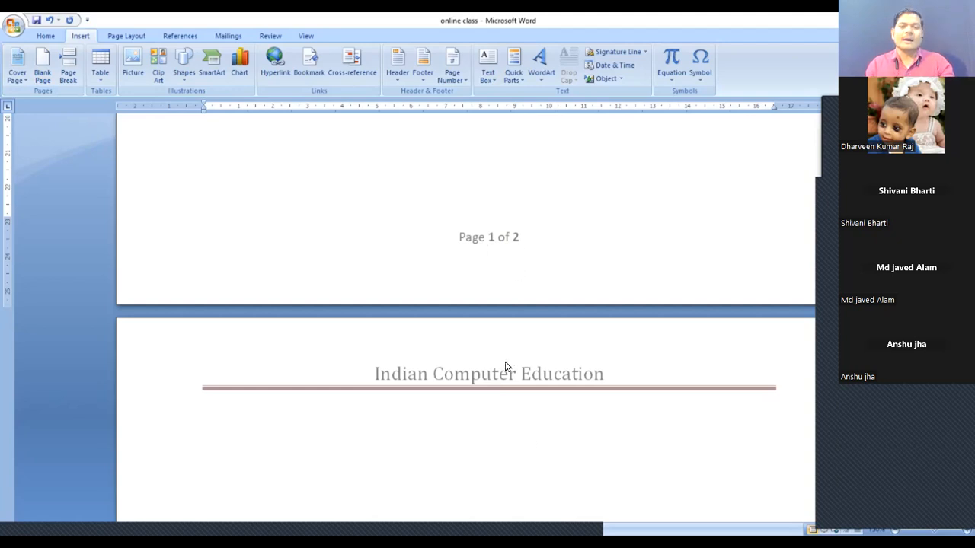
scroll(391, 299, "down", 10)
left_click(391, 298)
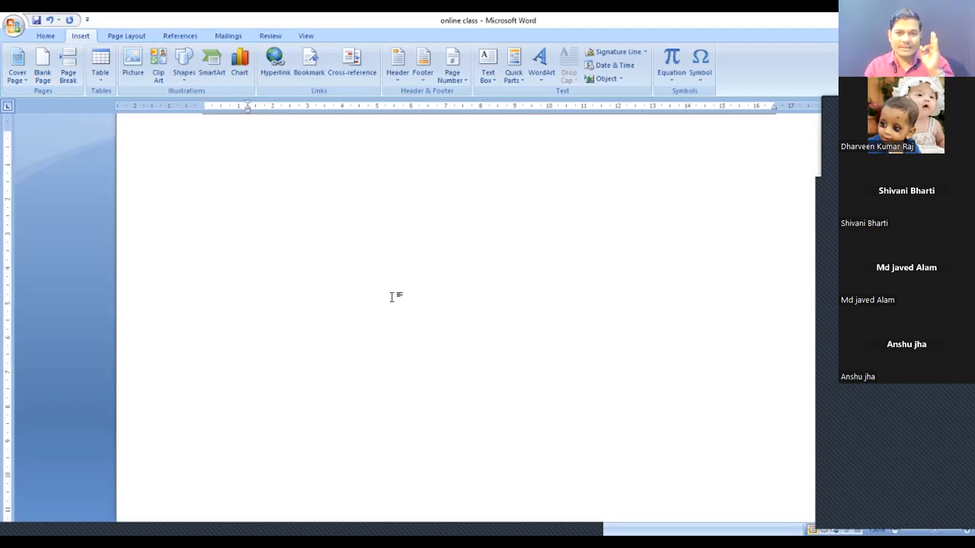
scroll(396, 312, "down", 8)
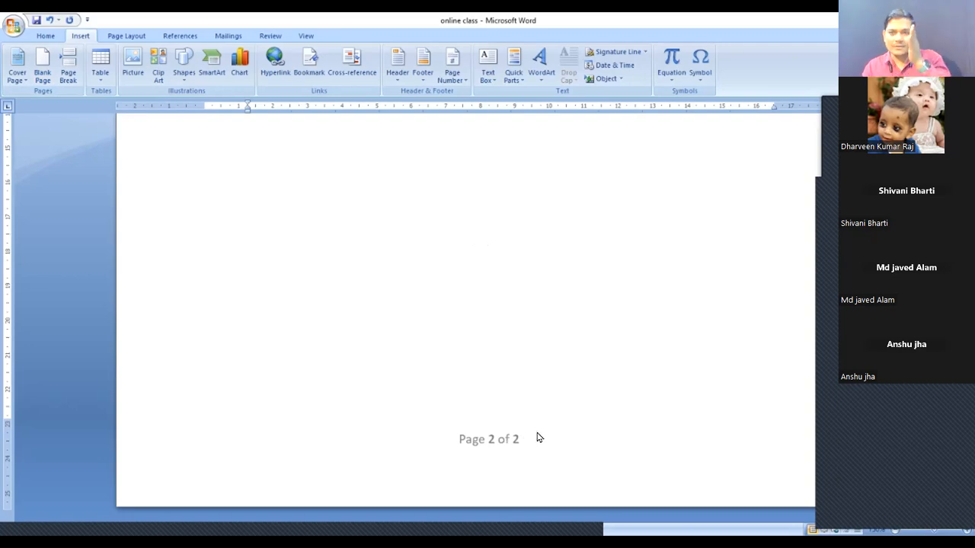
left_click(42, 73)
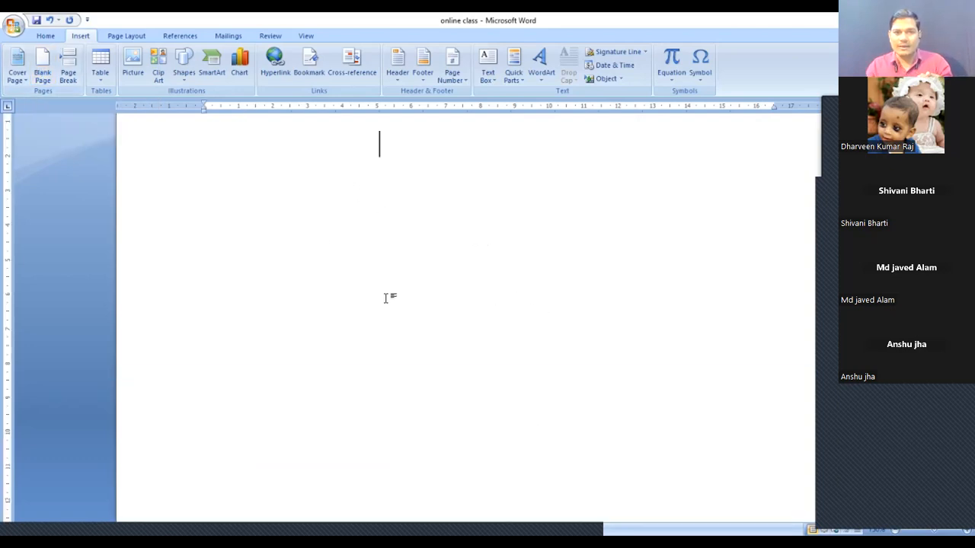
left_click(373, 359)
scroll(377, 376, "up", 4)
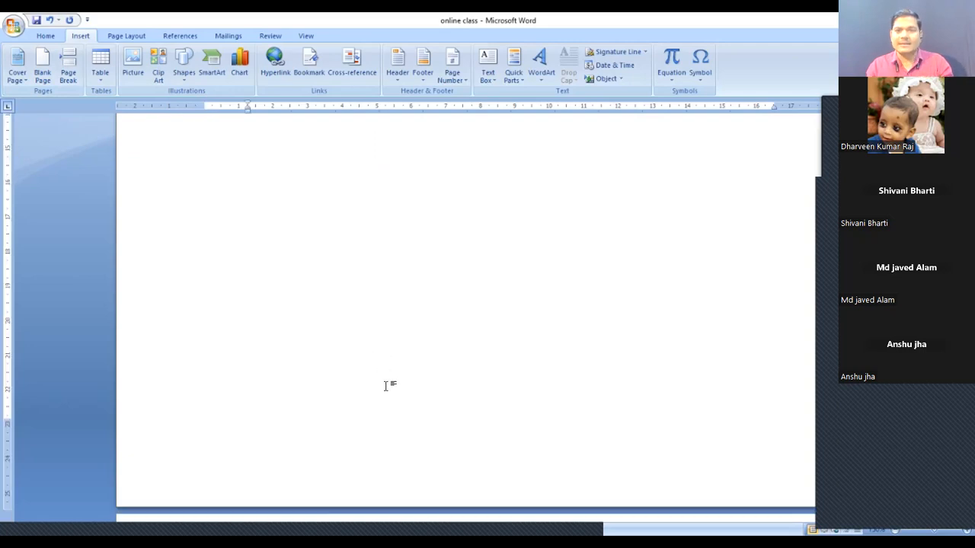
scroll(472, 465, "up", 10)
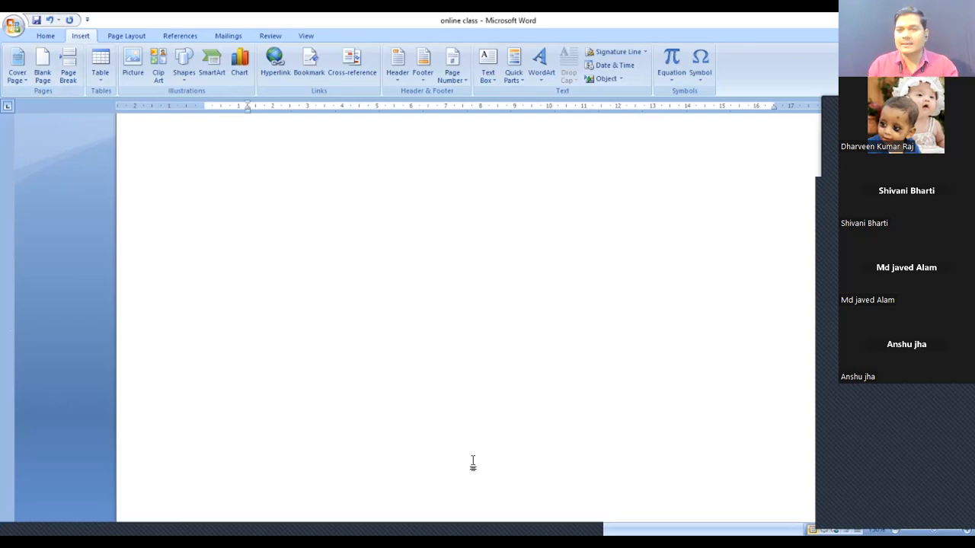
scroll(472, 462, "down", 3)
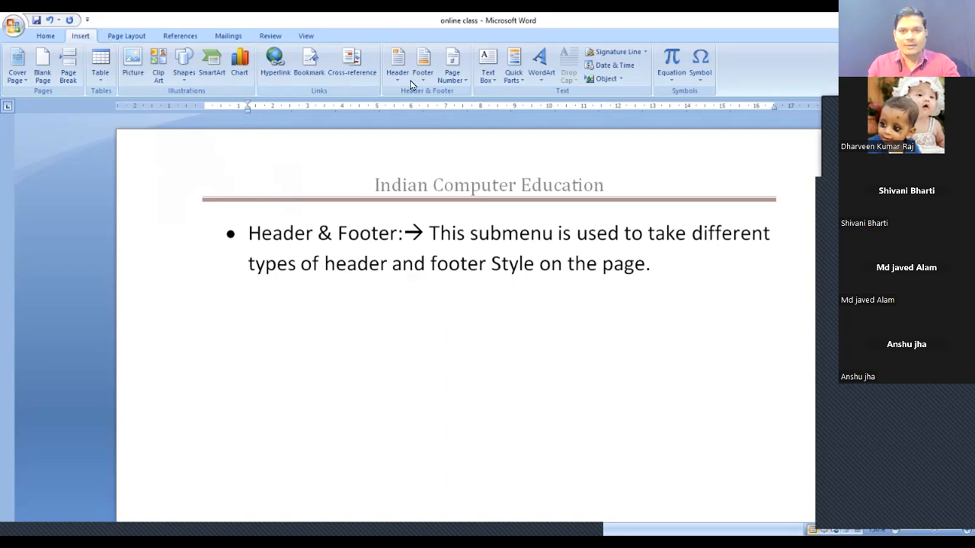
Insert a page number at the top of the pages in the Accent Bar 1 style.
left_click(462, 83)
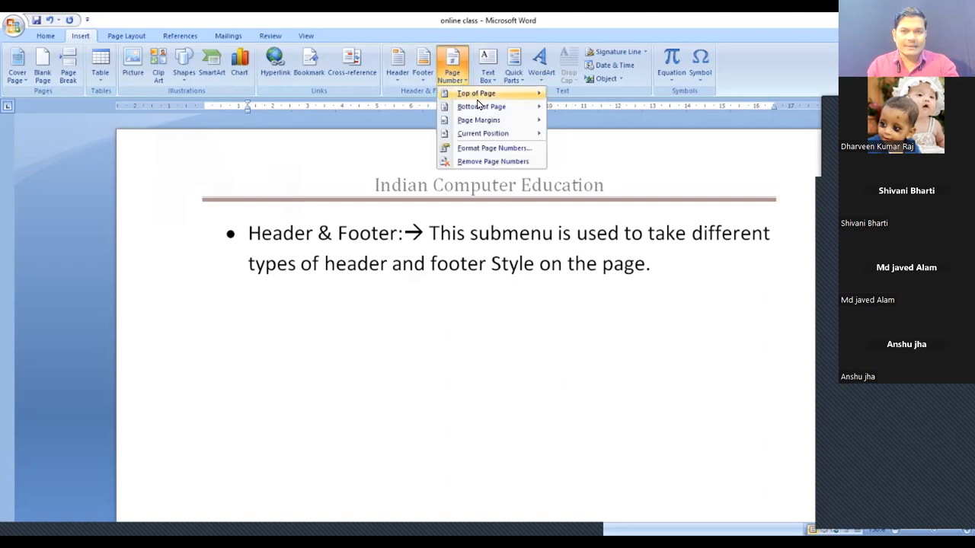
mouse_move(481, 99)
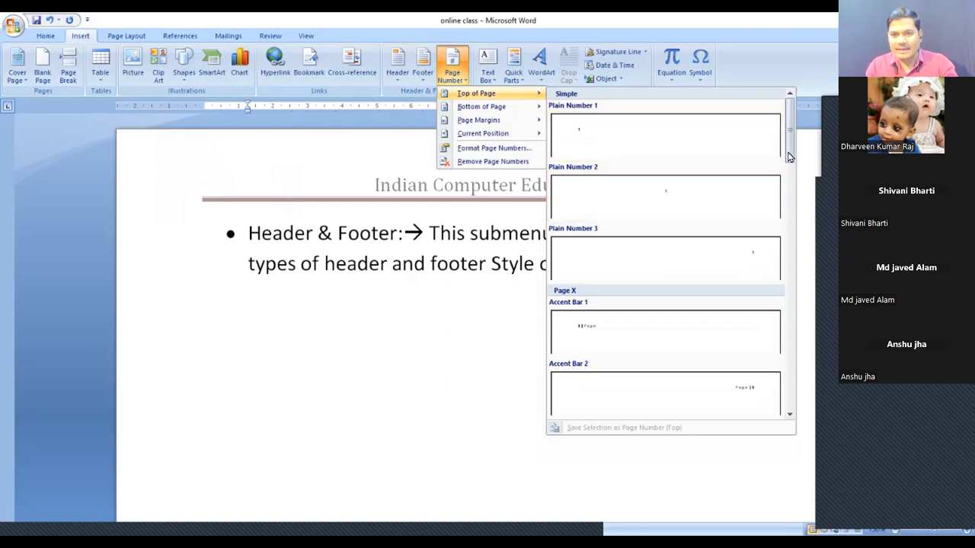
scroll(789, 160, "down", 5)
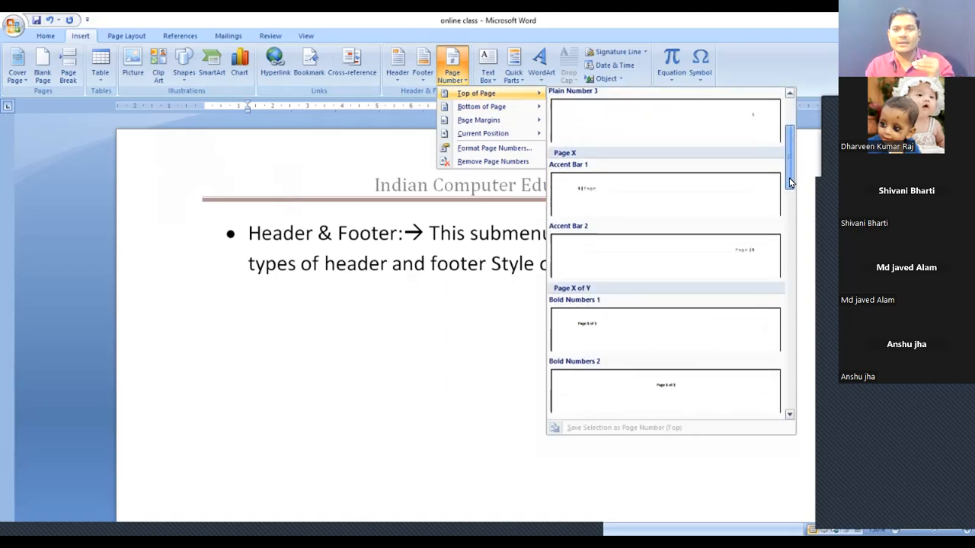
mouse_move(789, 177)
left_mouse_down()
mouse_move(794, 228)
mouse_move(787, 173)
left_mouse_up()
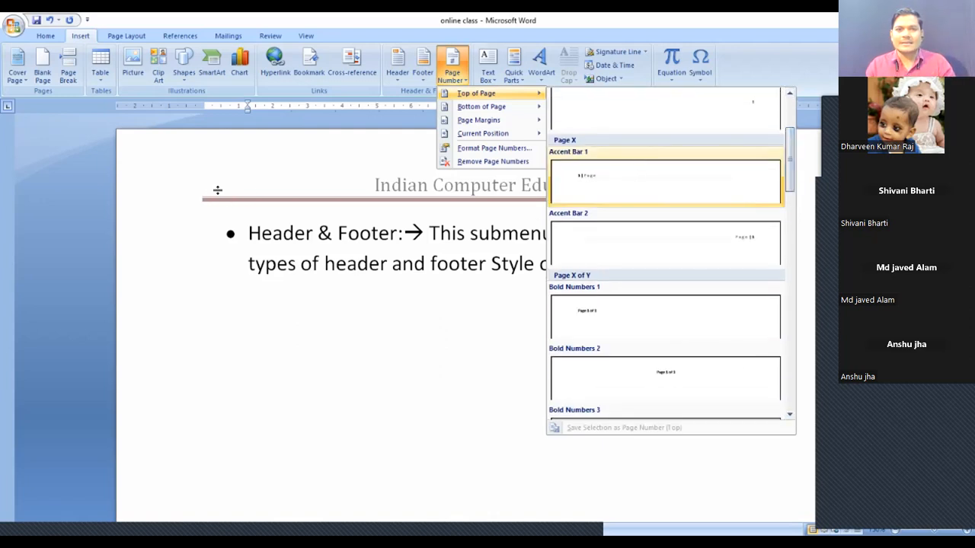
key("Return")
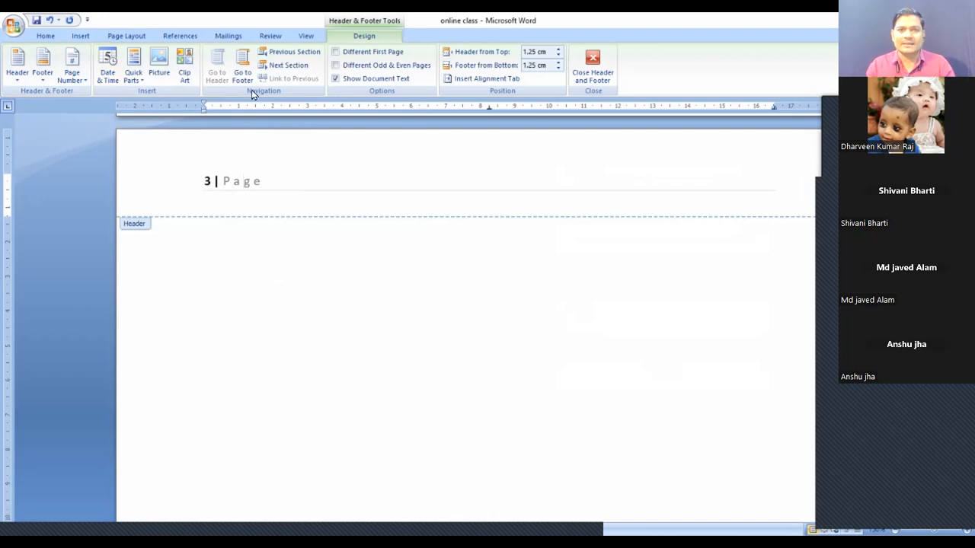
Apply the Plain Number 1 page-number style at the top of the pages.
left_click(72, 81)
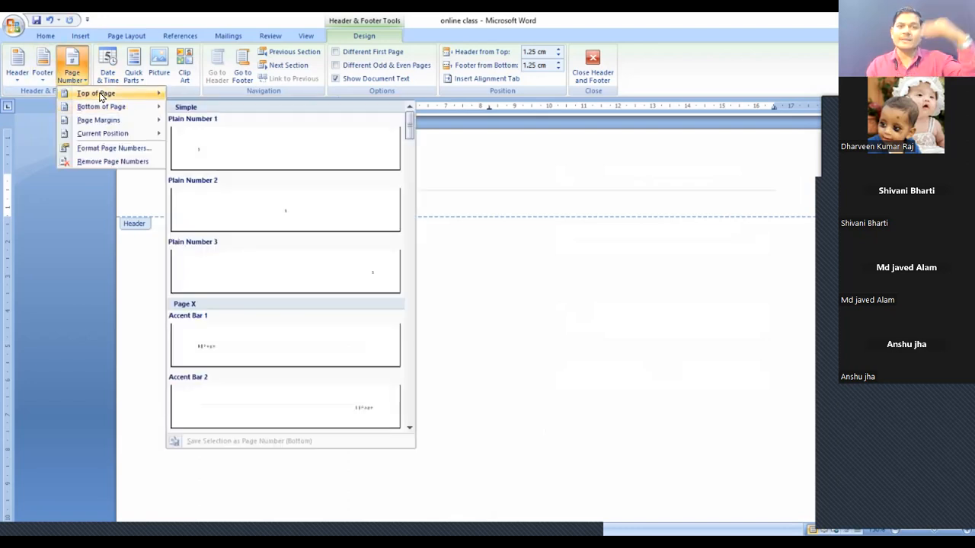
mouse_move(101, 94)
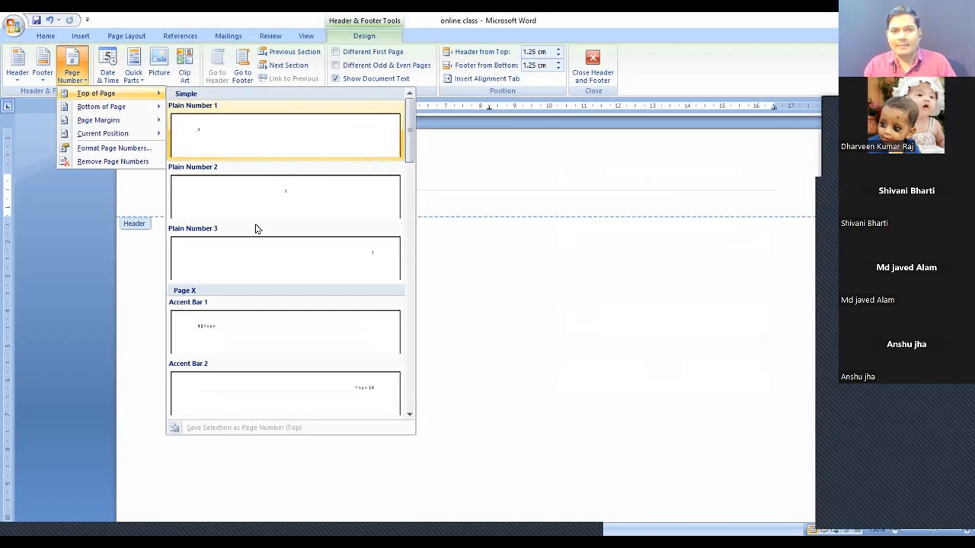
key("Return")
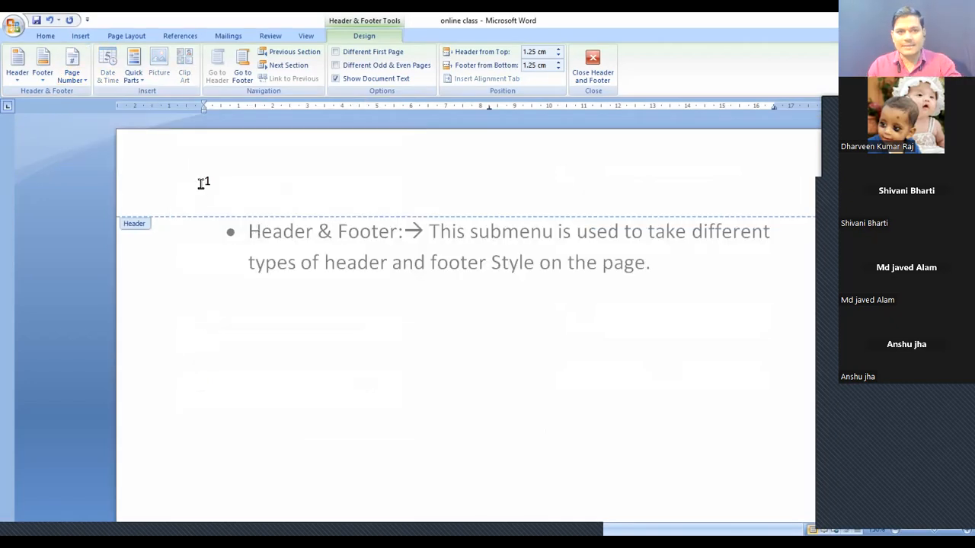
Add the text "Roll No." in front of the page number in the header.
type("R")
type("oll No")
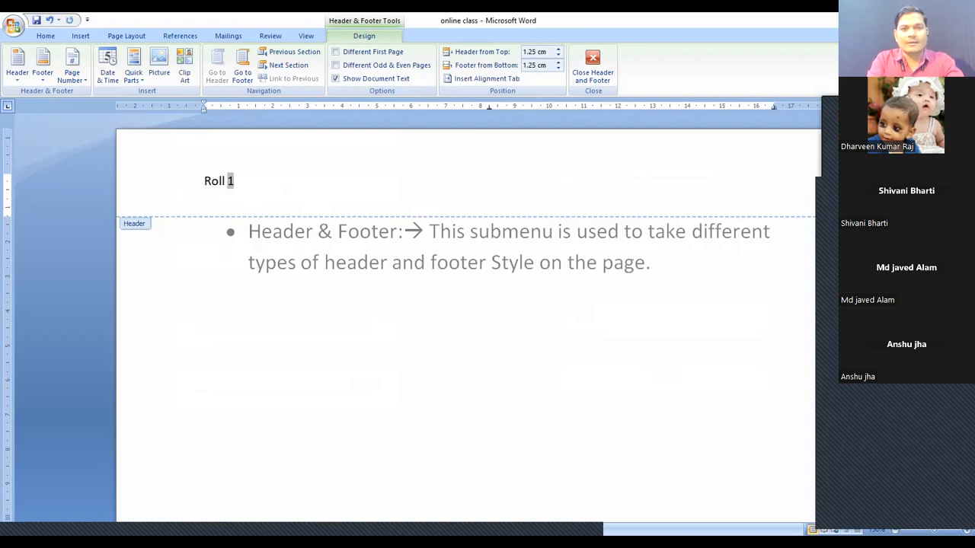
type(".")
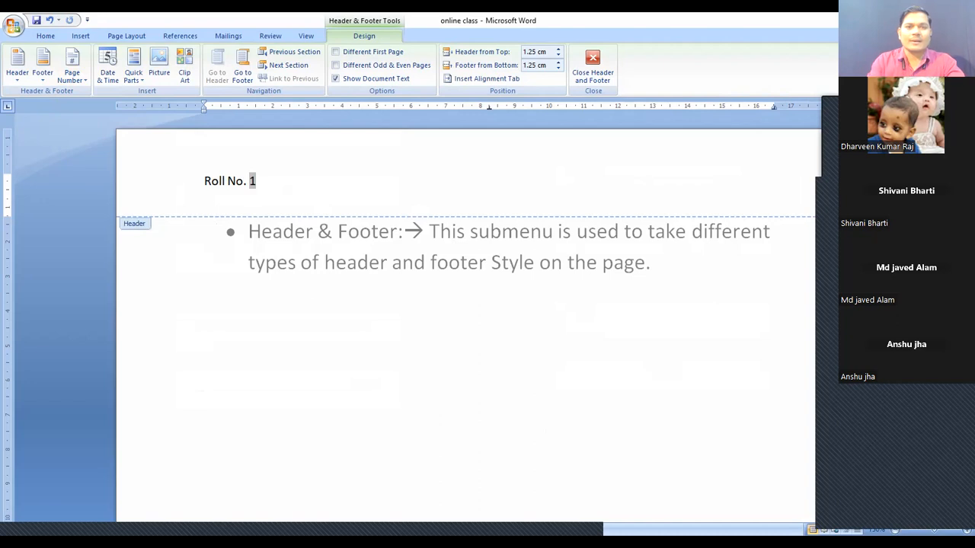
Make the whole "Roll No." header line bold and enlarge it to 28 pt.
left_click(182, 188)
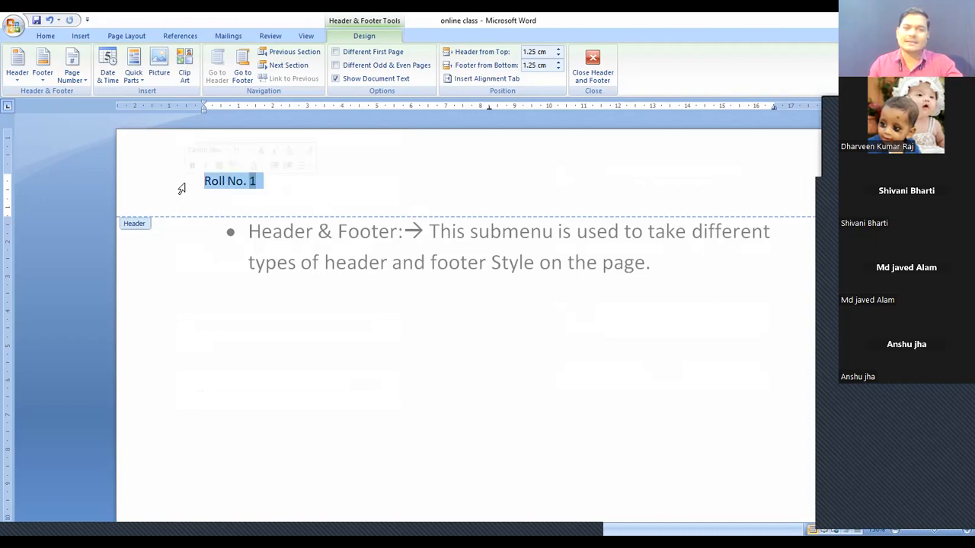
left_click(50, 38)
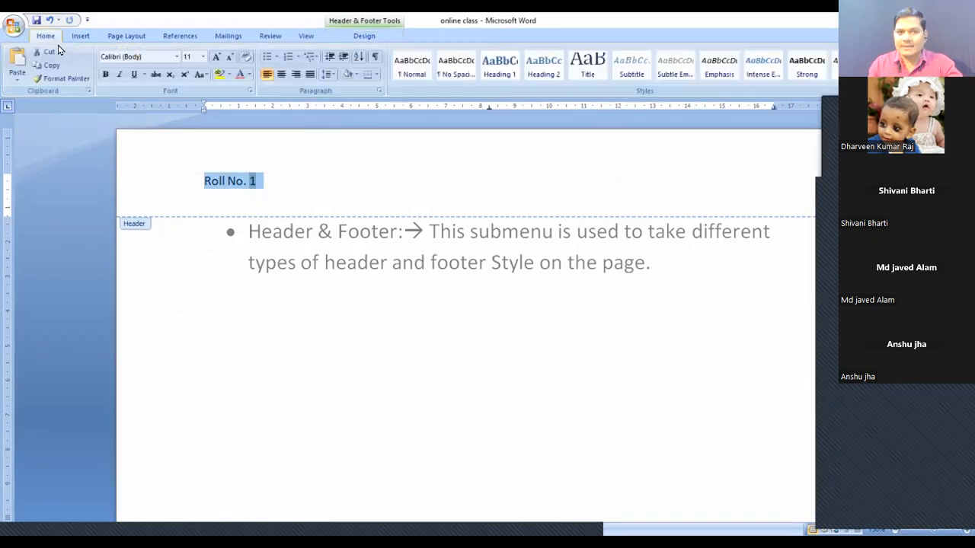
left_click(106, 75)
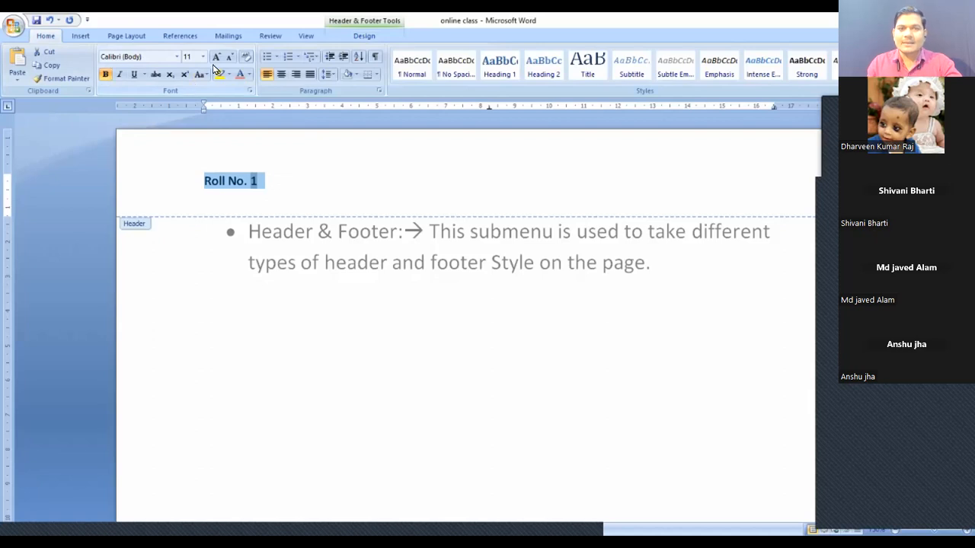
left_click(216, 59)
left_click(216, 59)
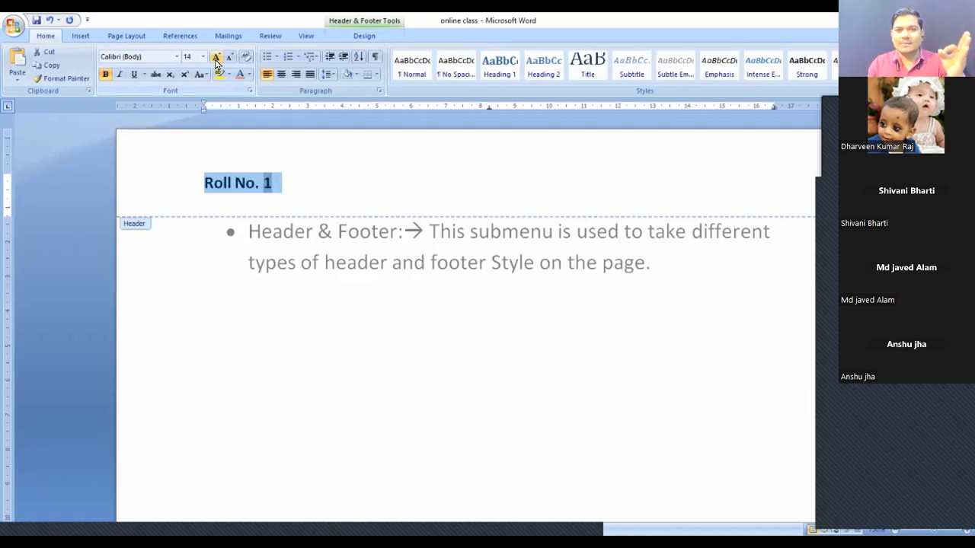
left_click(217, 59)
left_click(217, 60)
left_click(216, 59)
left_click(216, 60)
left_click(216, 59)
left_click(216, 60)
Apply a double underline to the "Roll No." header line.
left_click(132, 74)
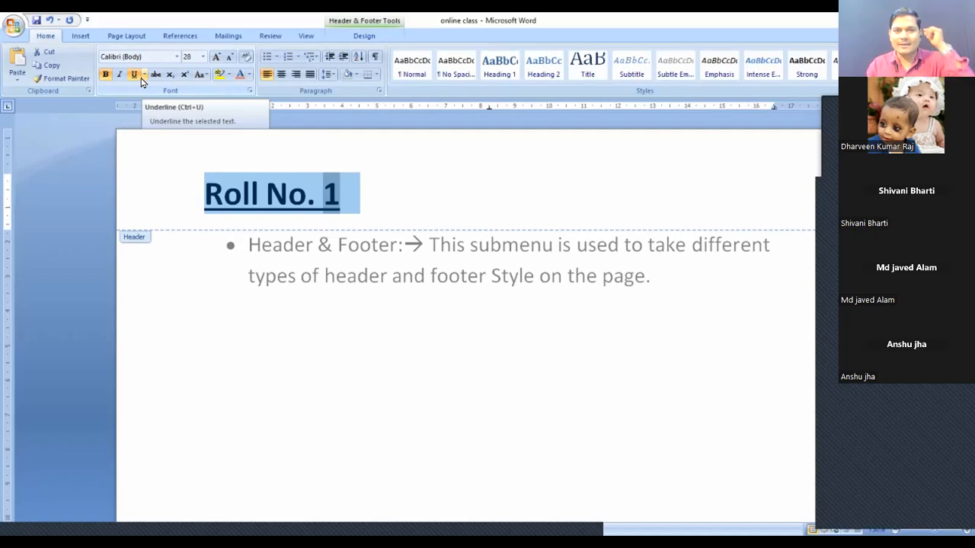
left_click(144, 75)
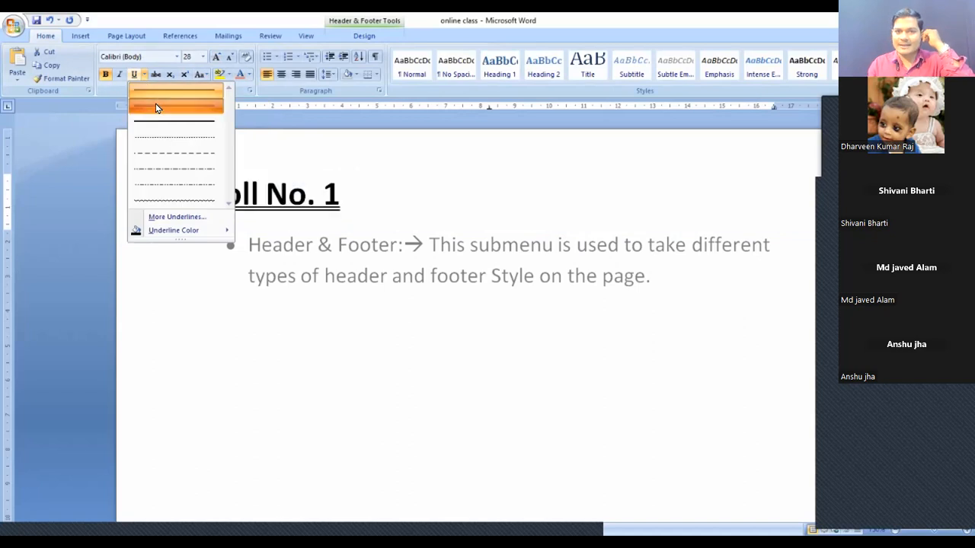
left_click(382, 193)
left_click(388, 196)
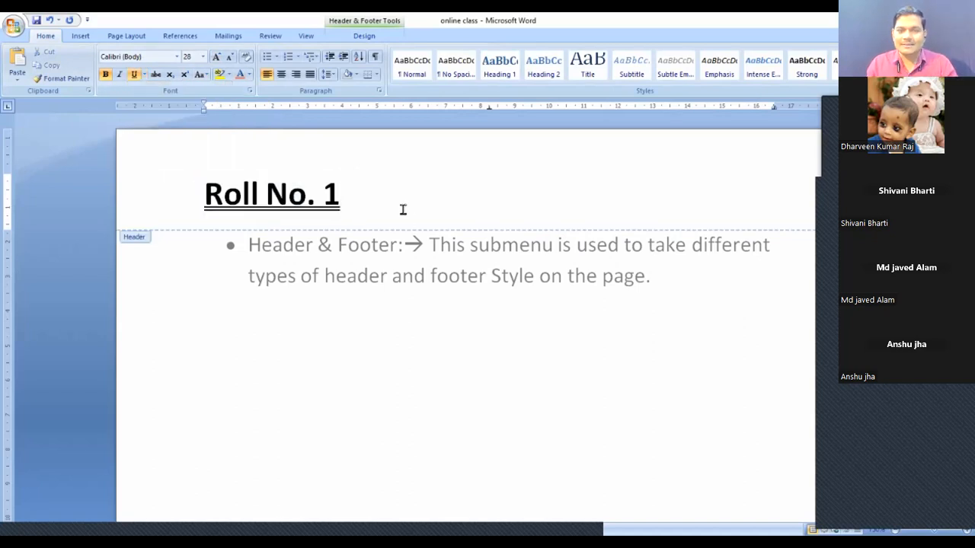
Leave header editing, check the roll number at the top of each page, and return to the document's start.
double_click(505, 335)
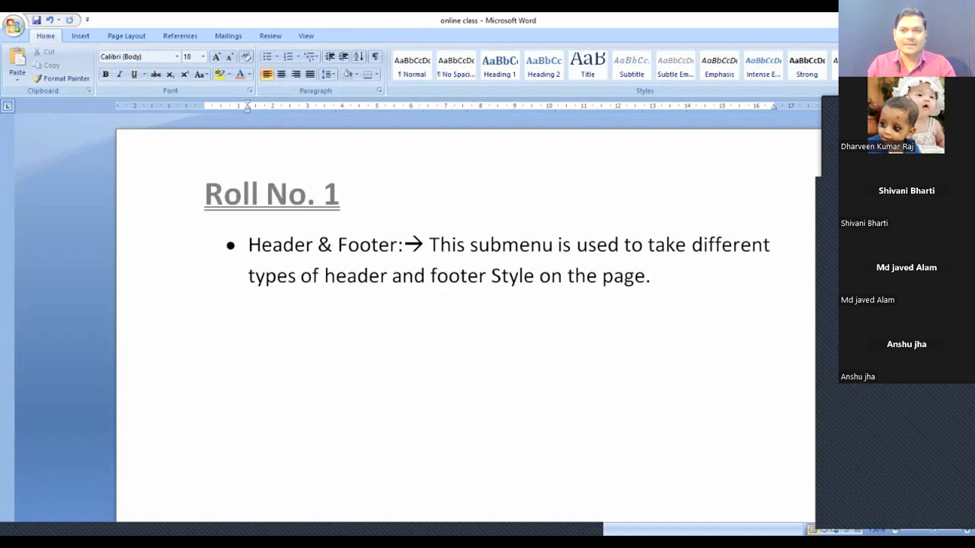
scroll(465, 319, "down", 10)
scroll(465, 319, "down", 5)
scroll(466, 320, "down", 8)
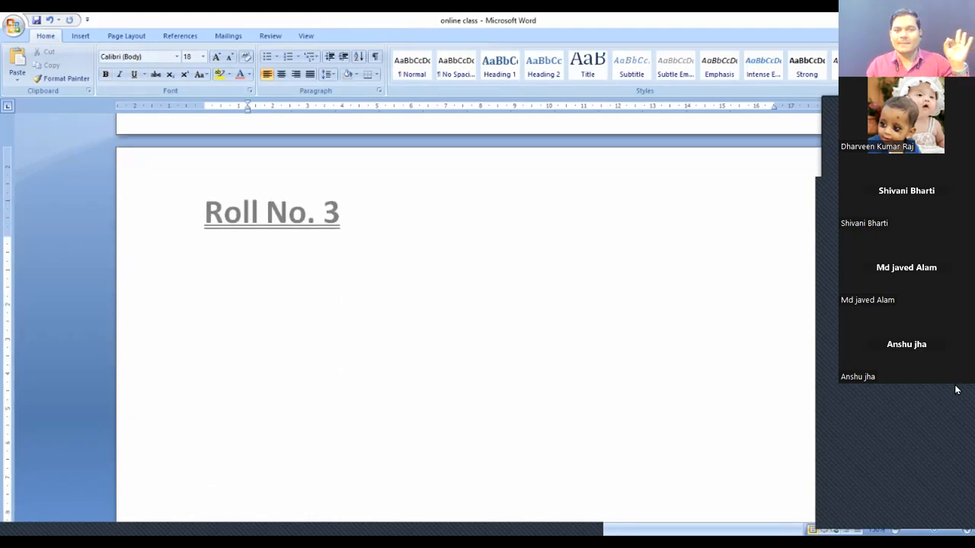
key("ctrl+Home")
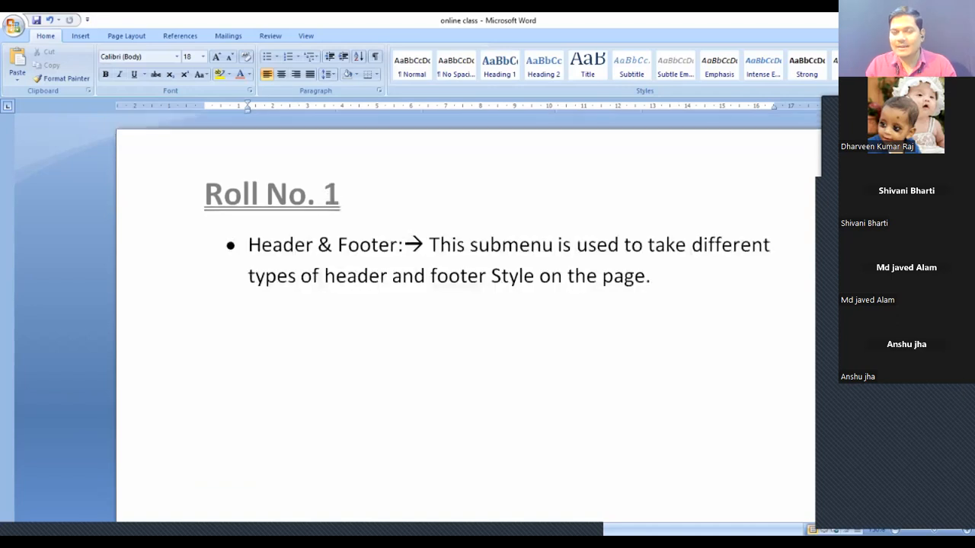
left_click(580, 371)
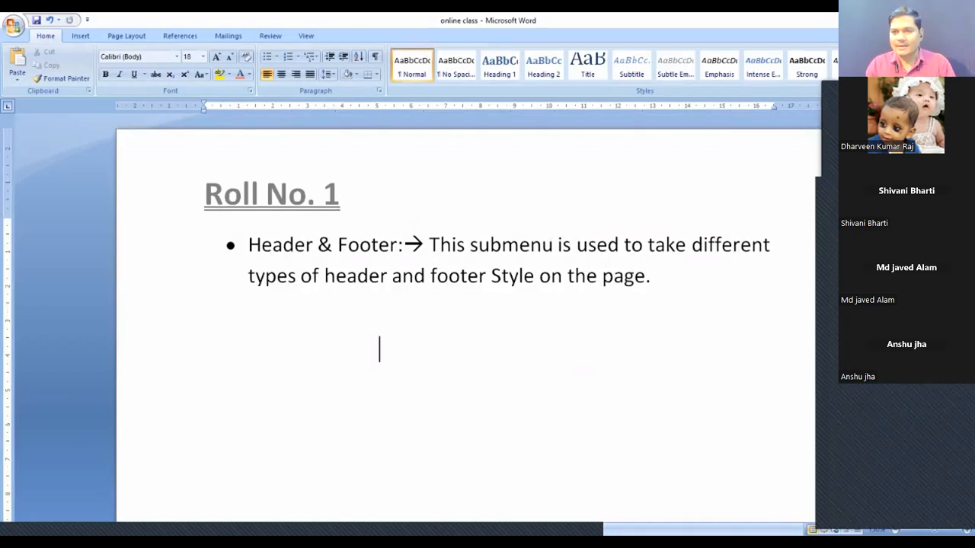
scroll(655, 381, "down", 10)
scroll(630, 370, "up", 10)
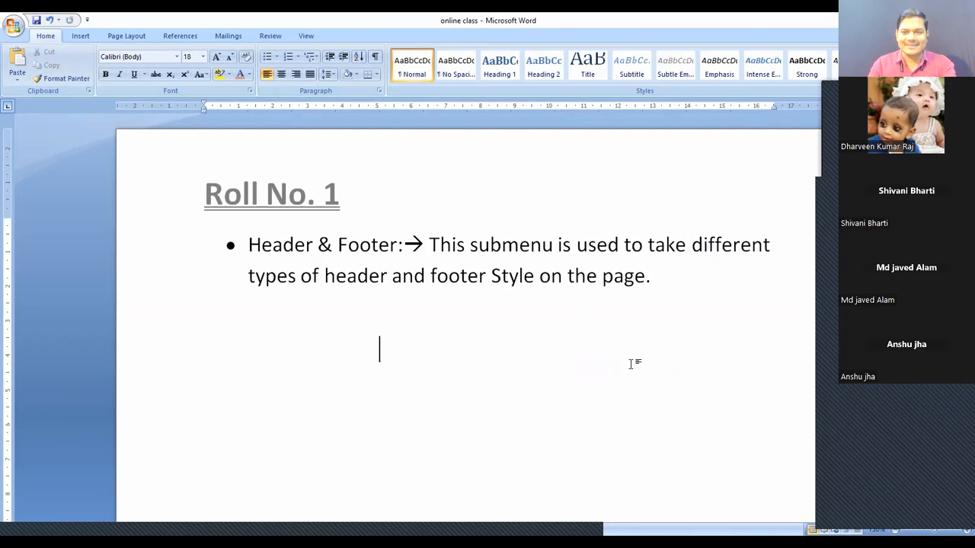
left_click(81, 36)
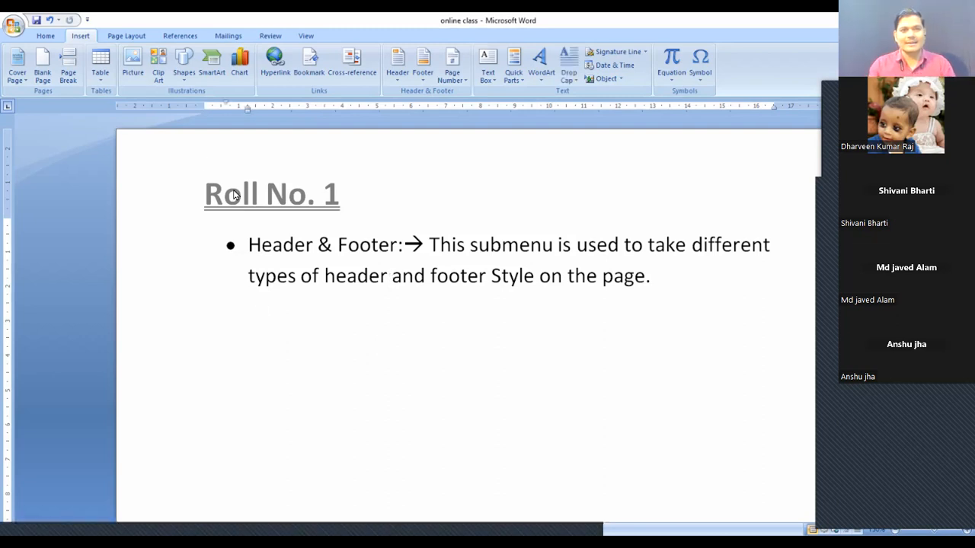
key("End")
key("shift+Return")
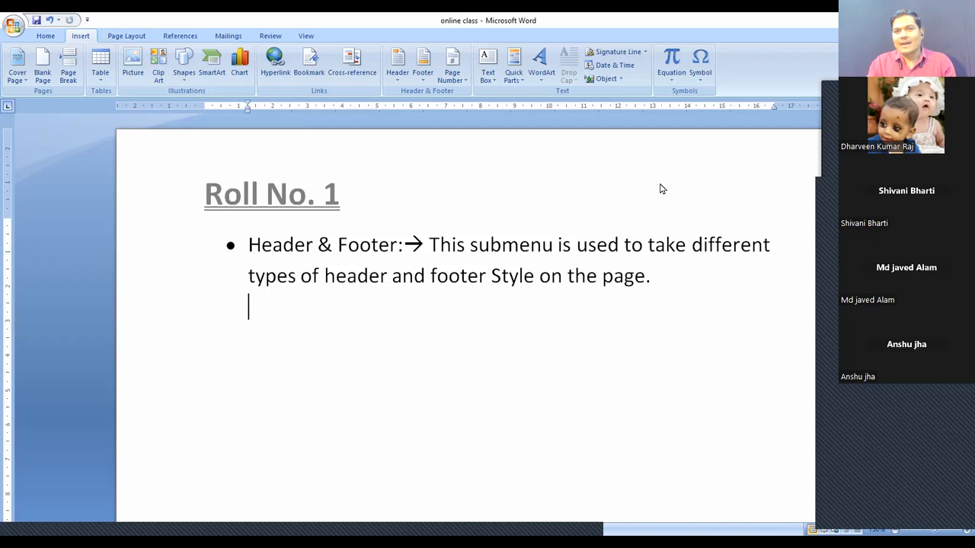
Reopen the header, add two tabs after the roll number, and remove the underline from that blank space.
double_click(344, 197)
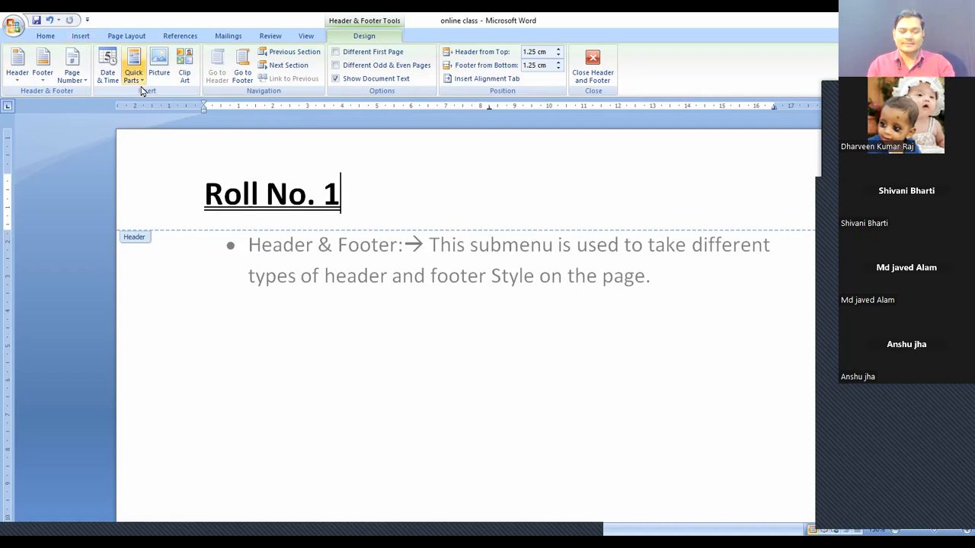
key("Tab")
key("Tab")
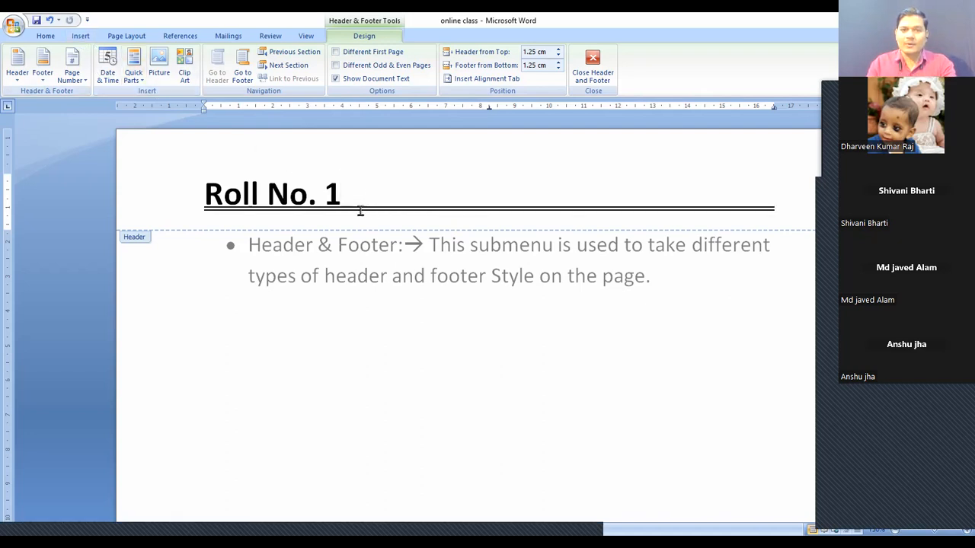
left_click_drag(344, 204, 711, 206)
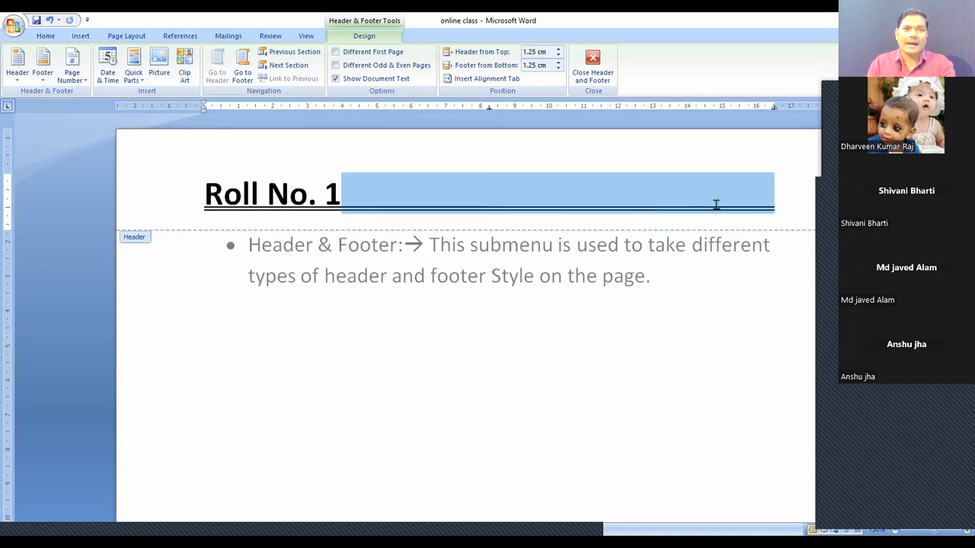
left_click(50, 37)
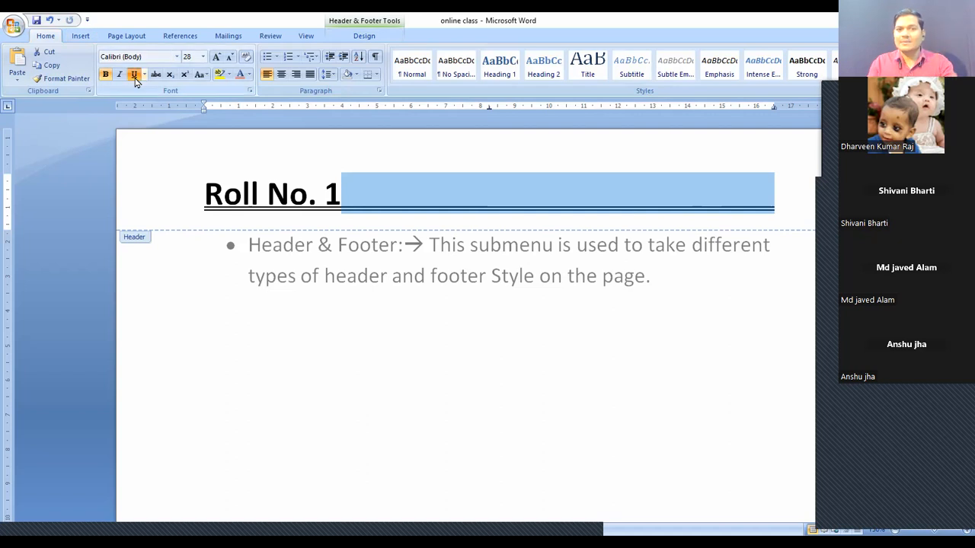
left_click(134, 74)
left_click(771, 191)
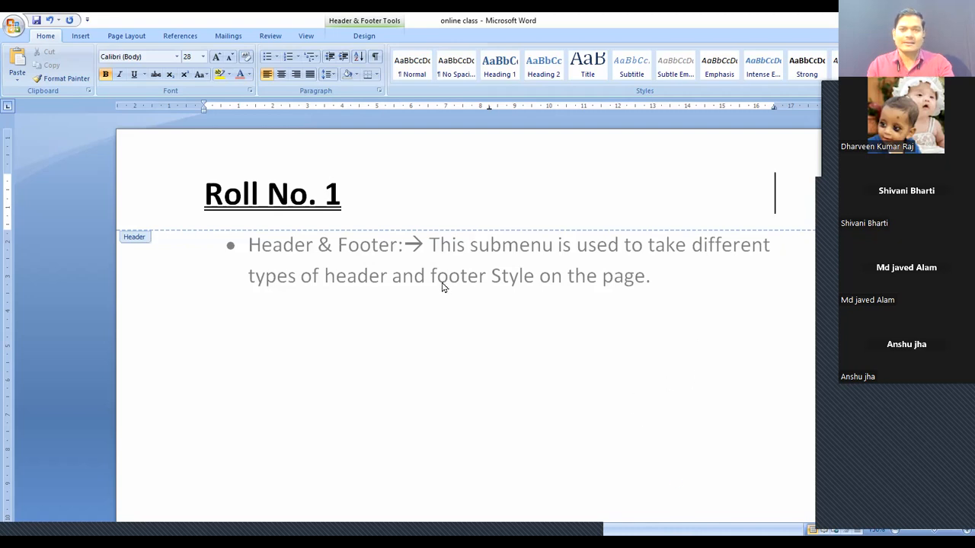
Insert the built-in Pinstripes Quote text box into the header.
left_click(80, 38)
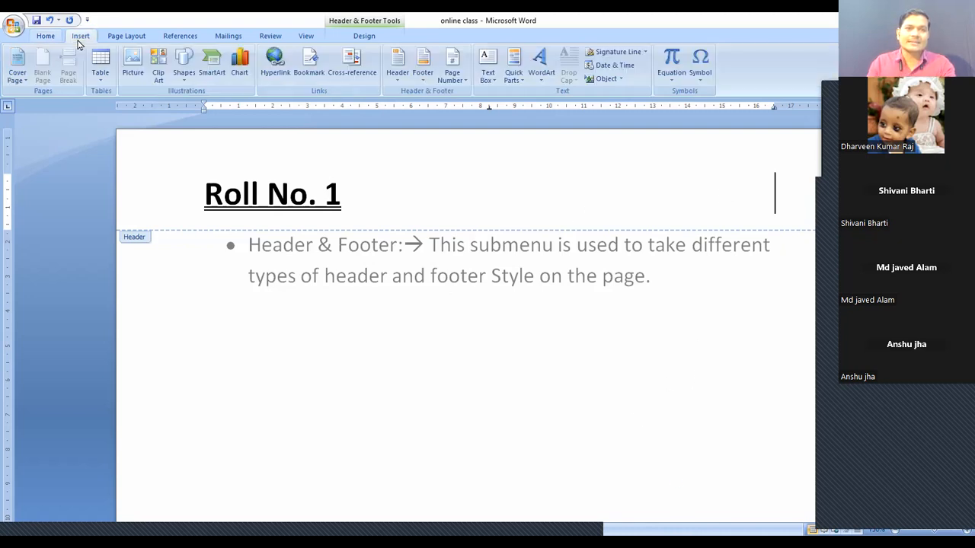
left_click(489, 76)
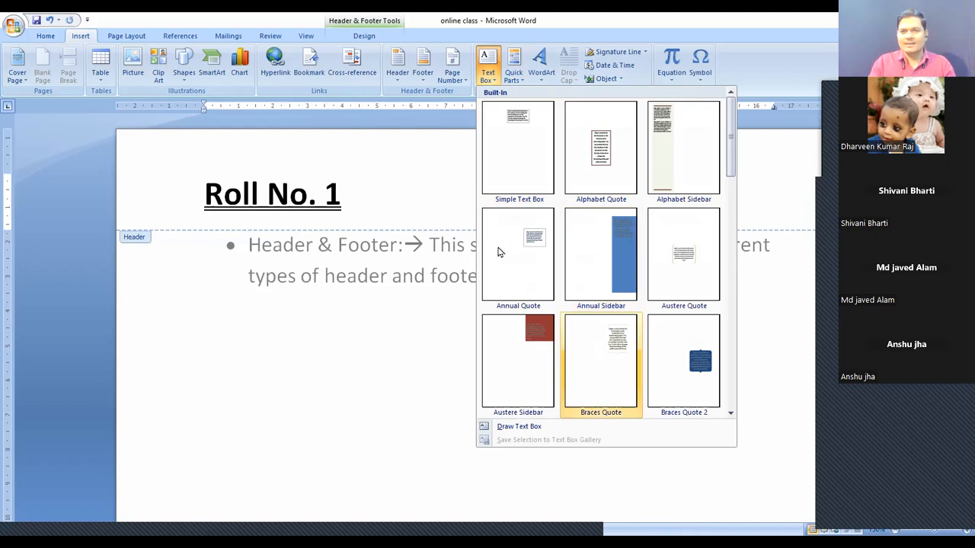
left_click_drag(733, 155, 728, 298)
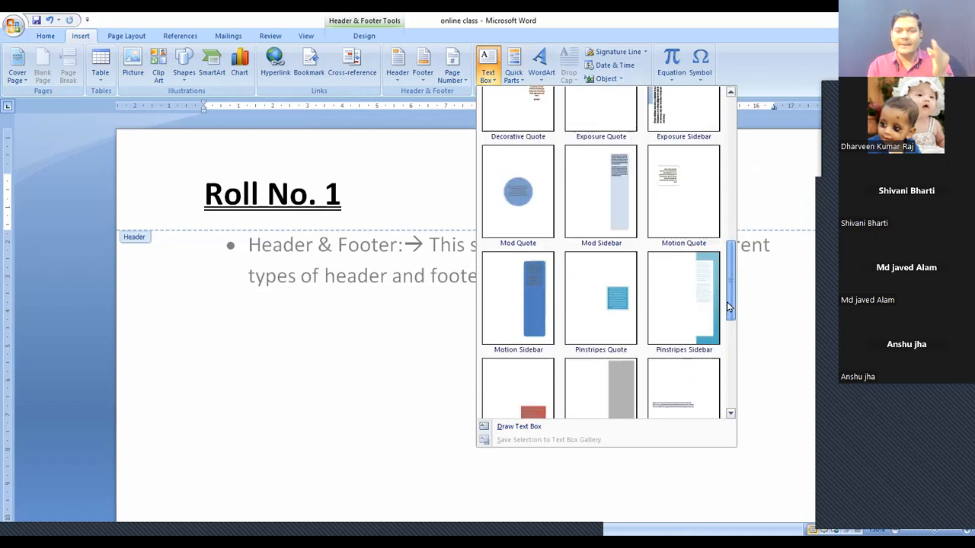
scroll(727, 306, "down", 1)
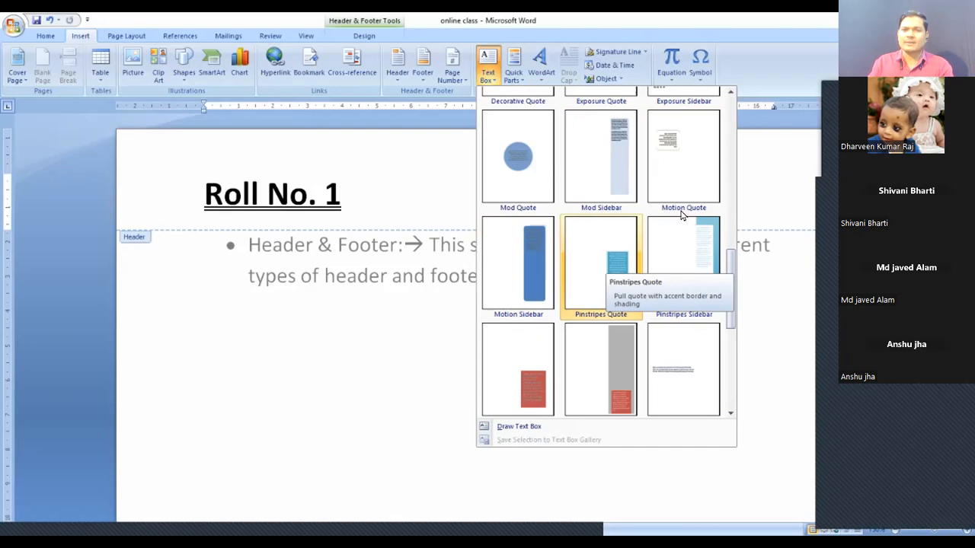
left_click(600, 266)
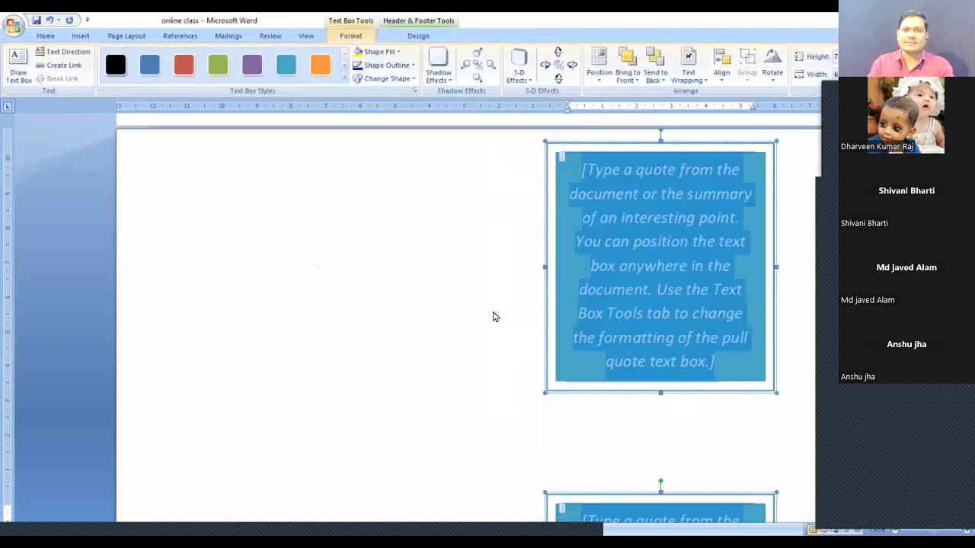
Move the quote text box up to the middle of the first page, just below the header line.
scroll(596, 447, "down", 1)
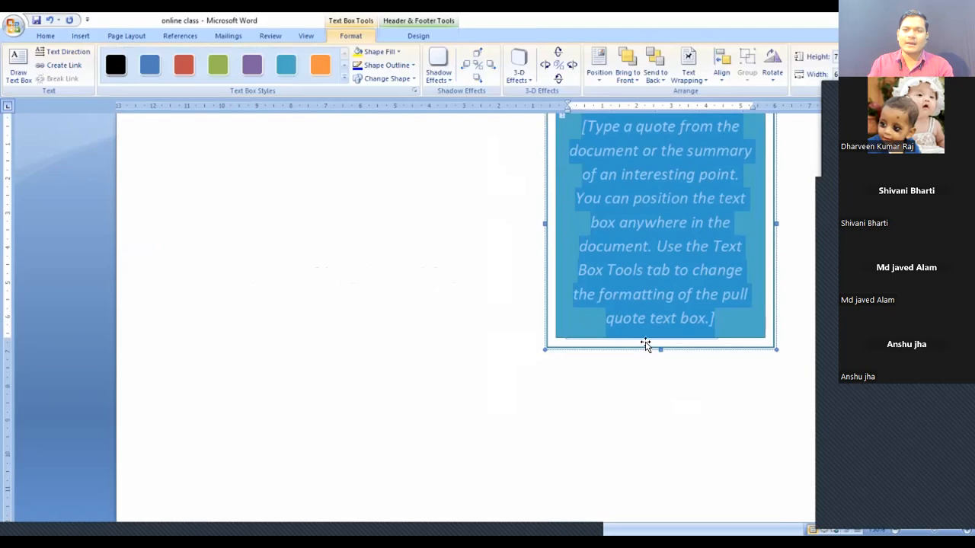
left_click(460, 297)
left_click_drag(460, 297, 454, 246)
scroll(514, 343, "up", 8)
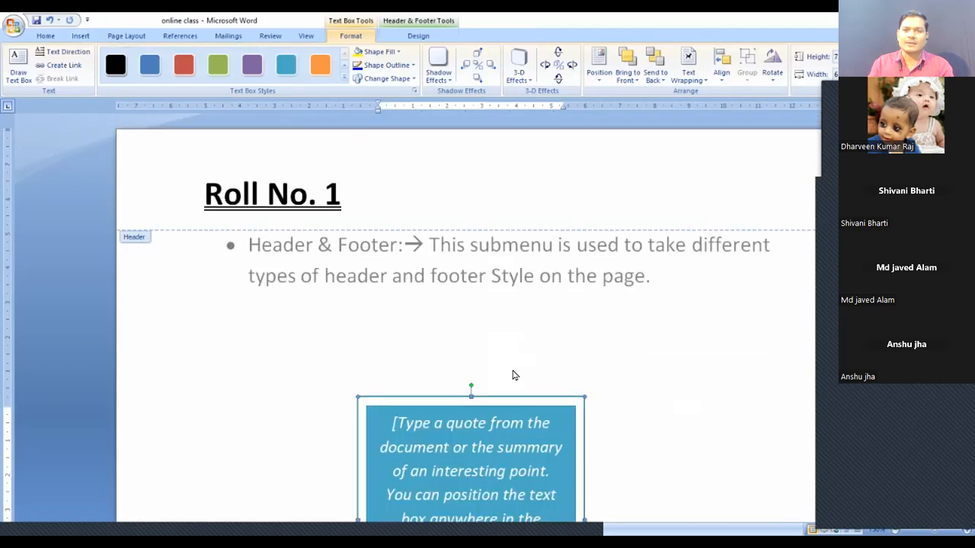
left_click_drag(508, 399, 550, 251)
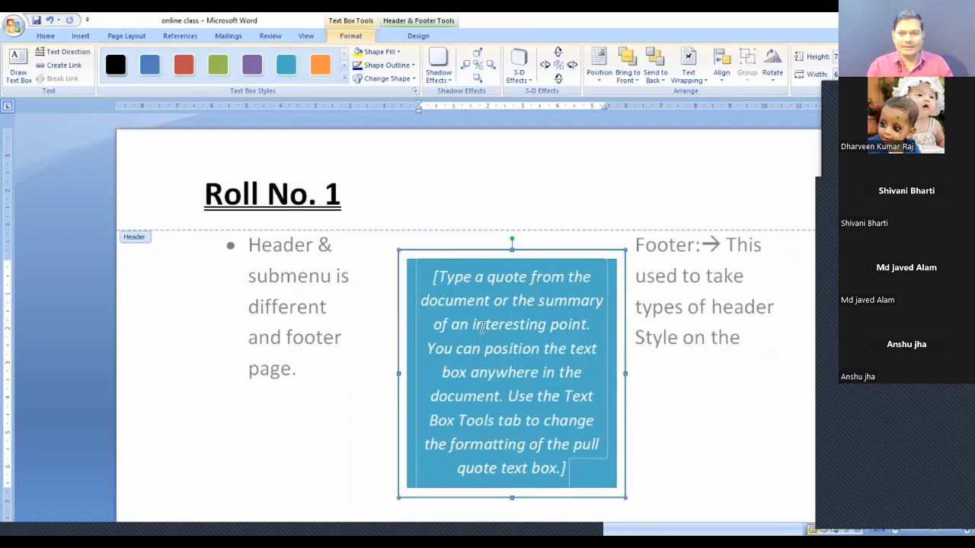
Replace the quote box's placeholder text with "Center Rules & Raghulations".
left_click(579, 367)
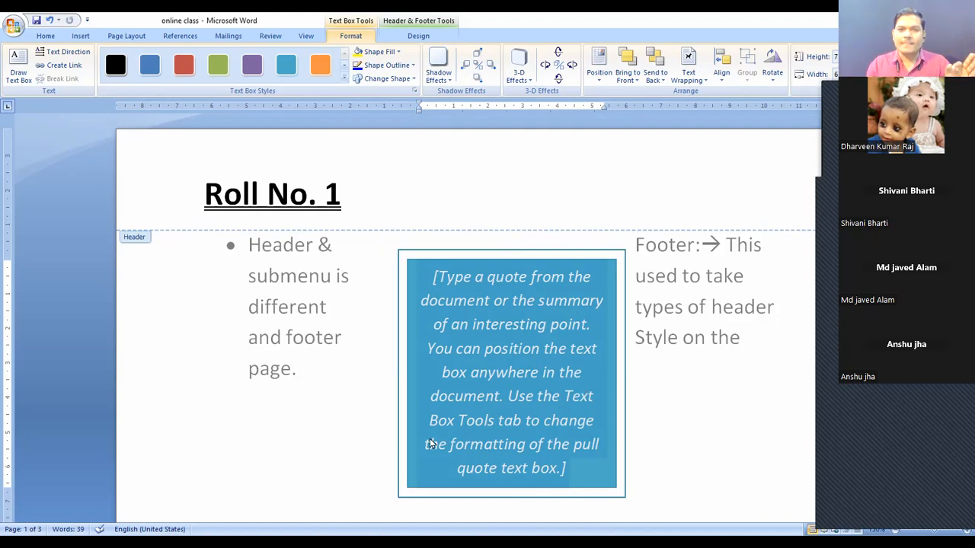
left_click(570, 466)
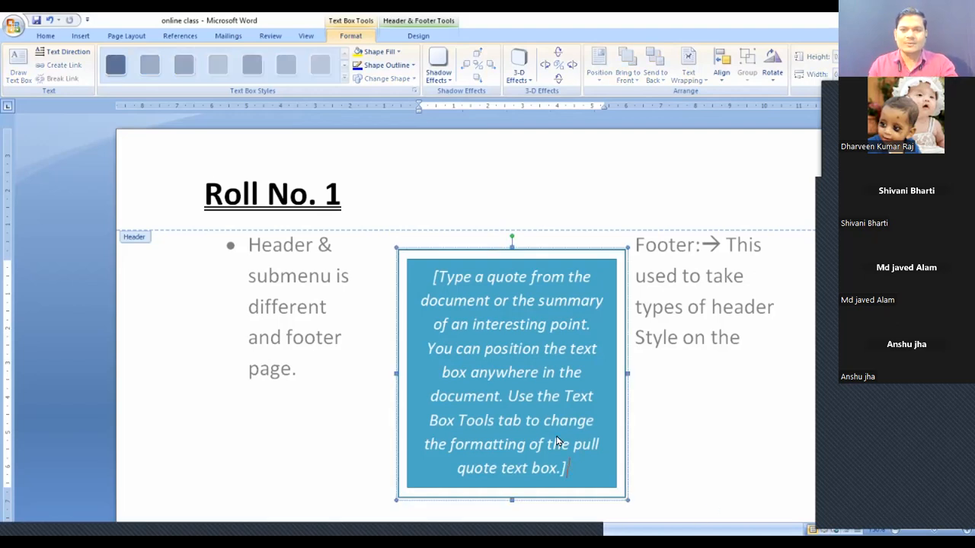
key("ctrl+a")
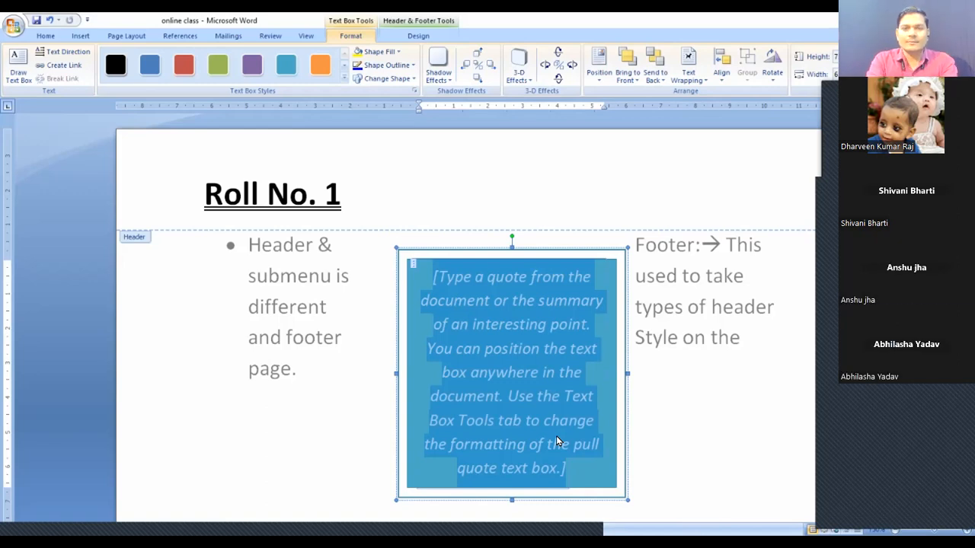
type("C")
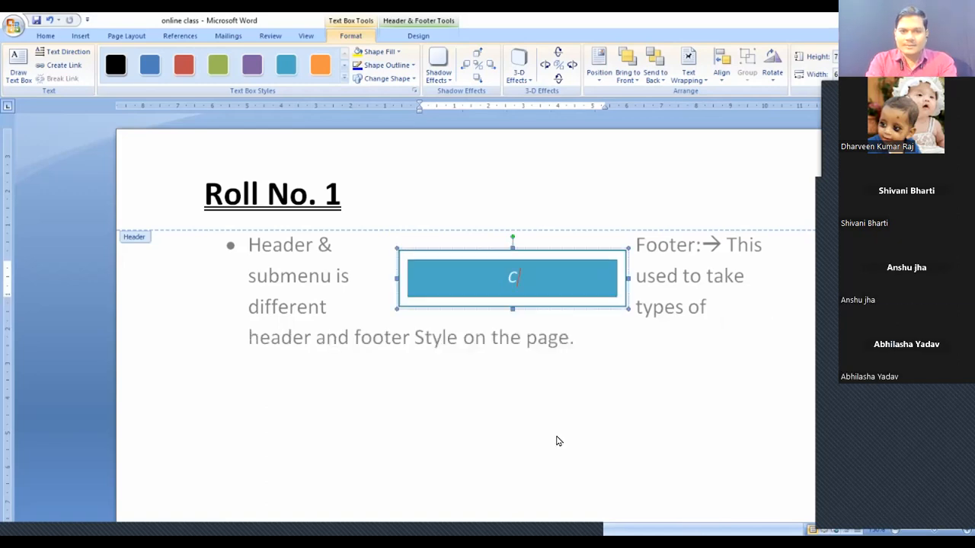
type("enter Rul")
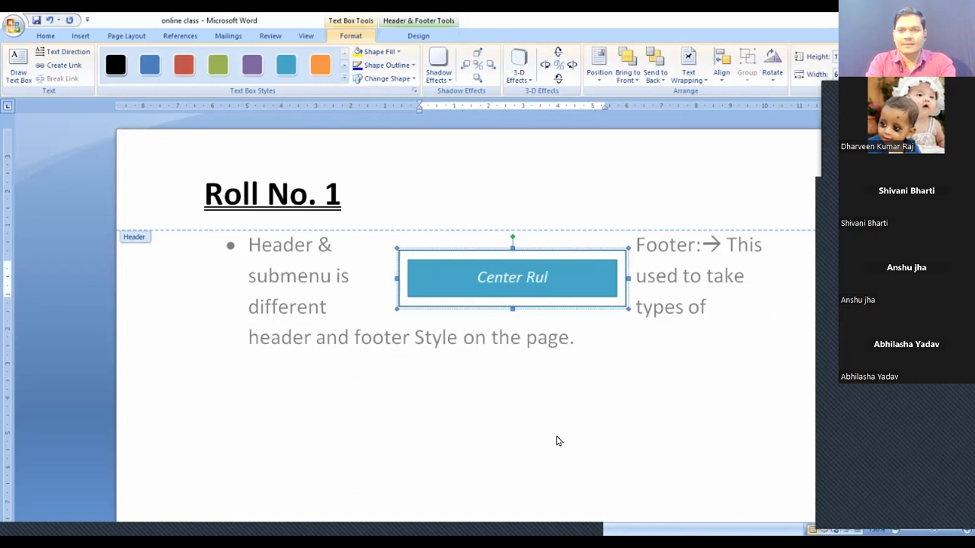
type("es & Ragh")
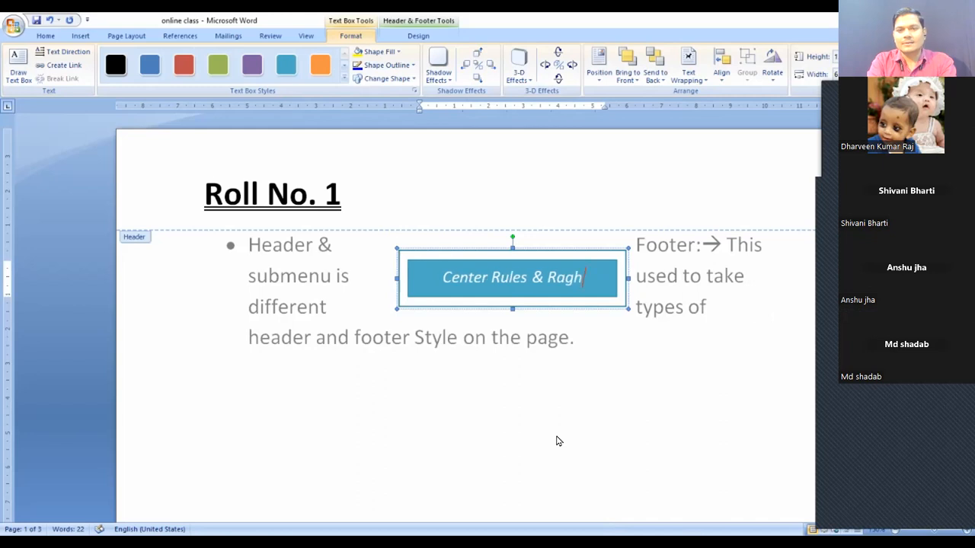
type("ulations")
Correct the misspelled last word in the text box to the suggested spelling "Regulations".
key("Left")
key("Left")
key("Left")
key("Left")
key("Left")
key("Left")
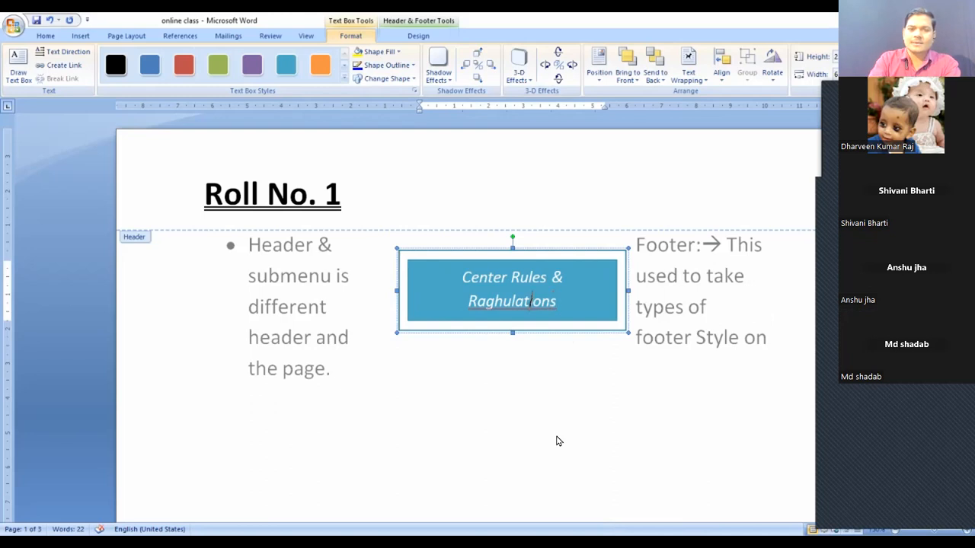
key("shift+F10")
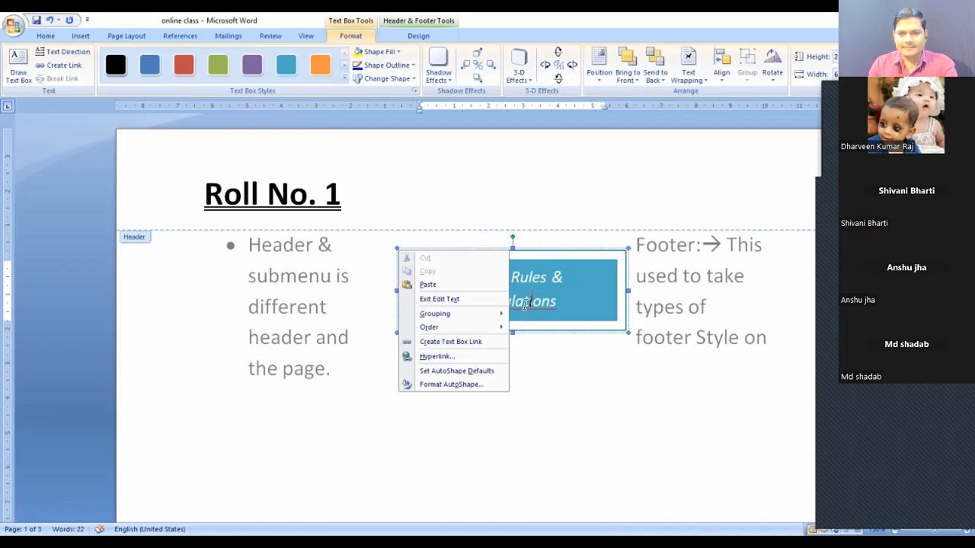
left_click(525, 304)
right_click(557, 320)
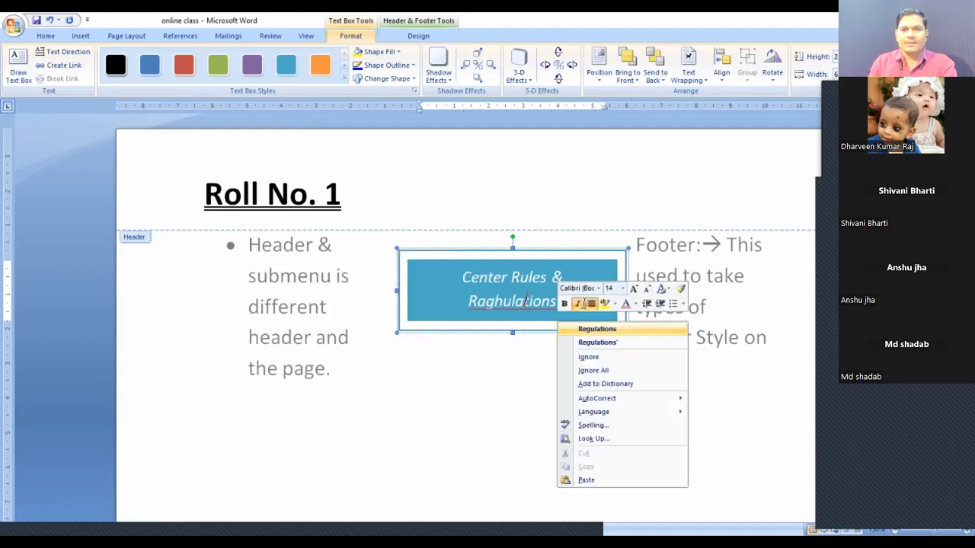
left_click(560, 329)
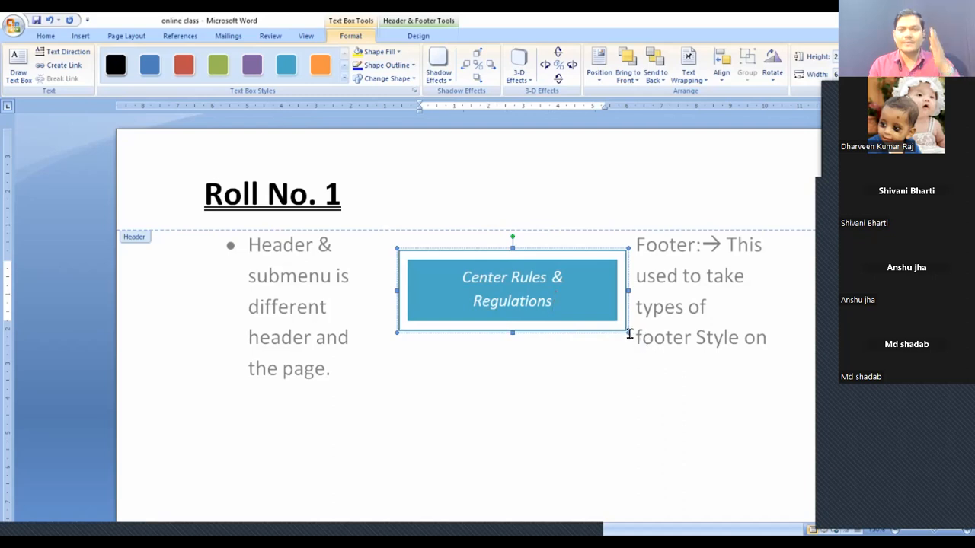
Shrink the text box around its two lines of text and place it in the header at the page's upper-right corner.
left_click_drag(625, 330, 596, 312)
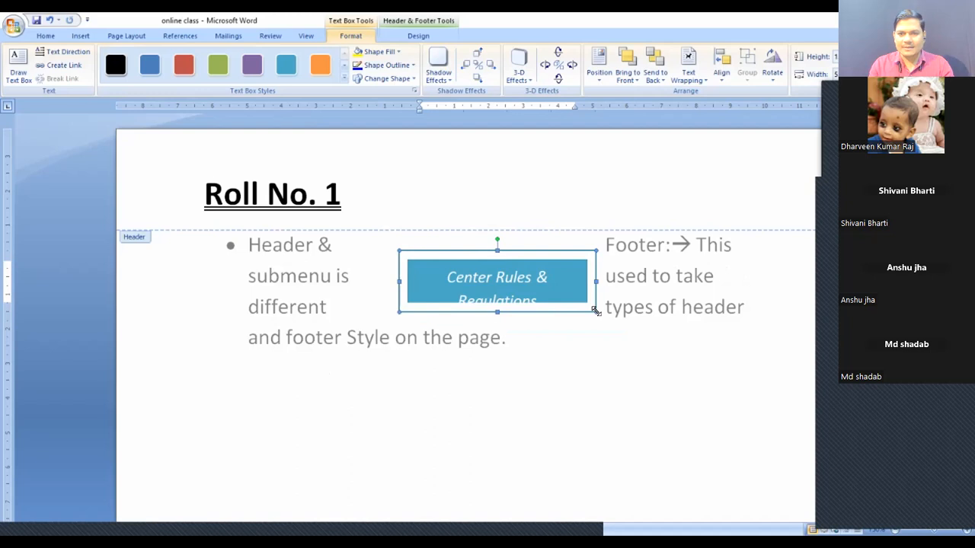
left_click_drag(605, 318, 614, 322)
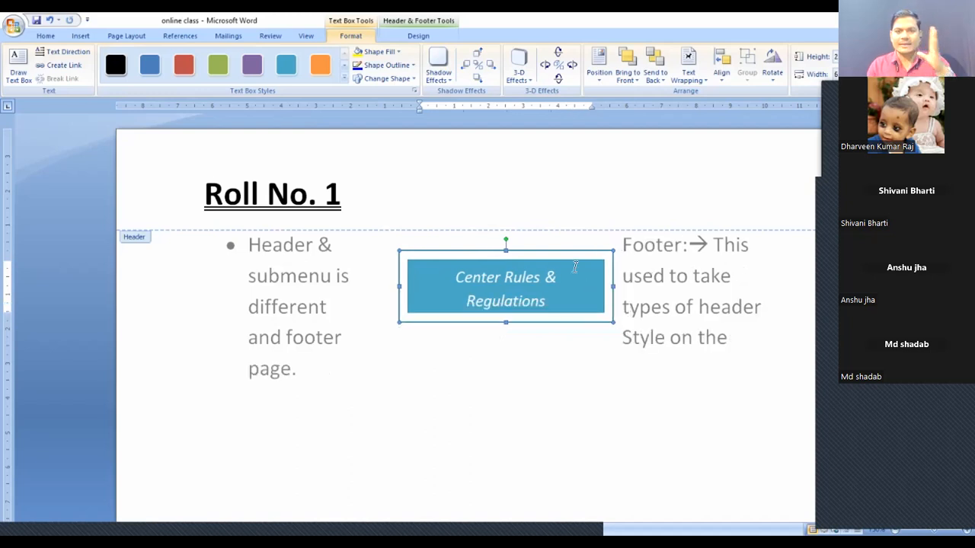
left_click_drag(568, 253, 773, 145)
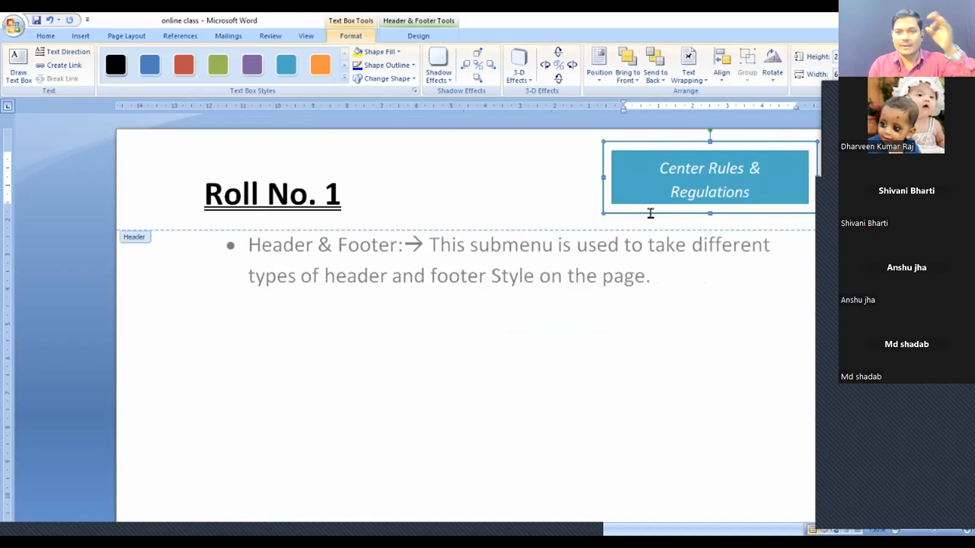
left_click_drag(647, 211, 664, 211)
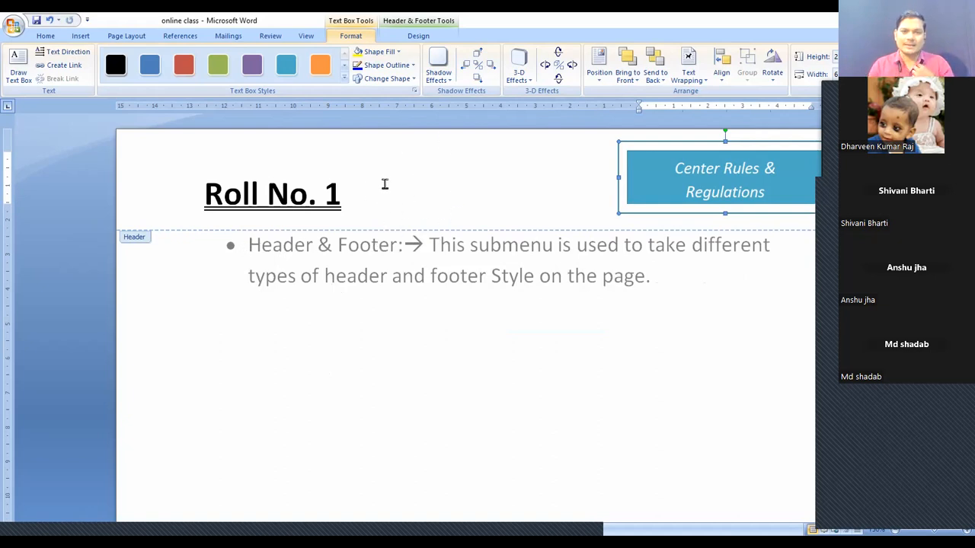
Check the header text box and the footer across the pages, and leave header and footer editing.
scroll(448, 359, "down", 10)
scroll(451, 351, "up", 10)
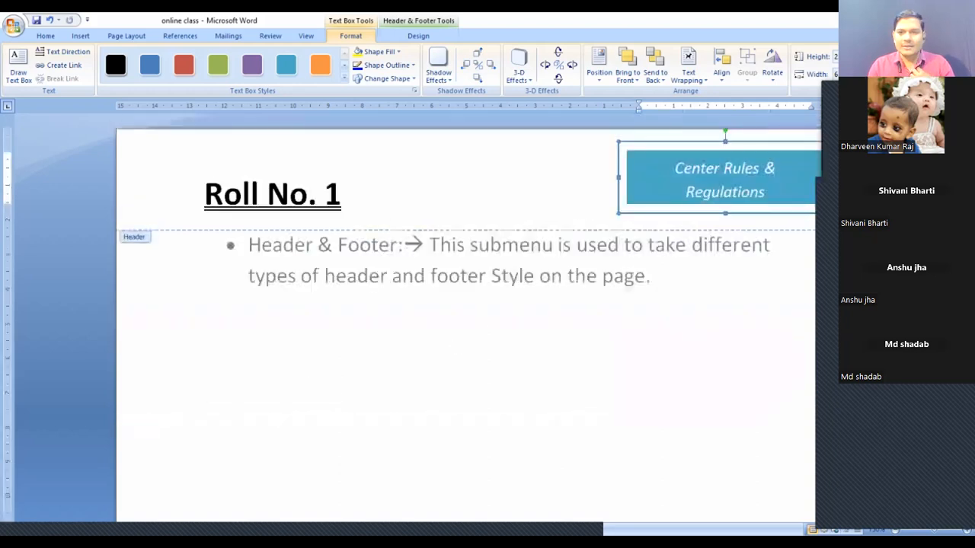
scroll(640, 316, "down", 8)
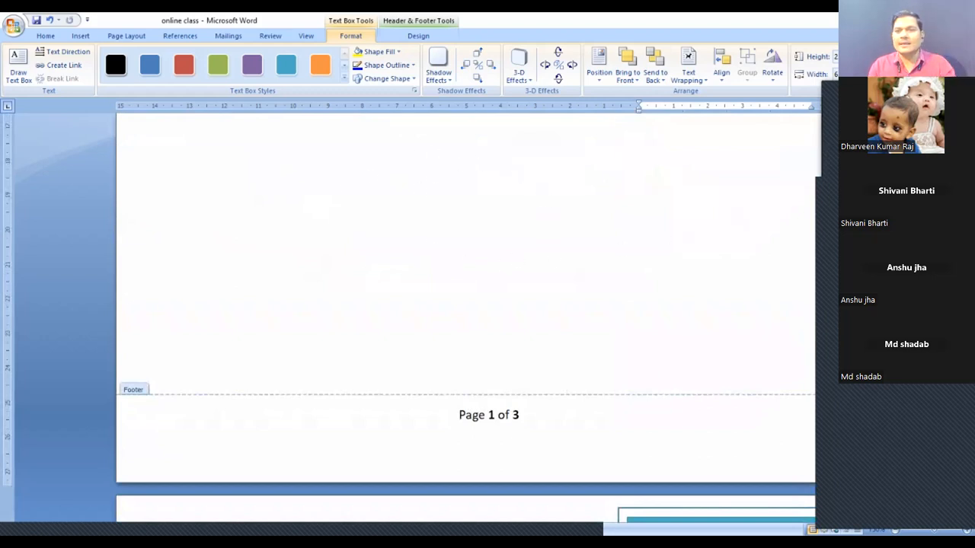
scroll(465, 312, "up", 1)
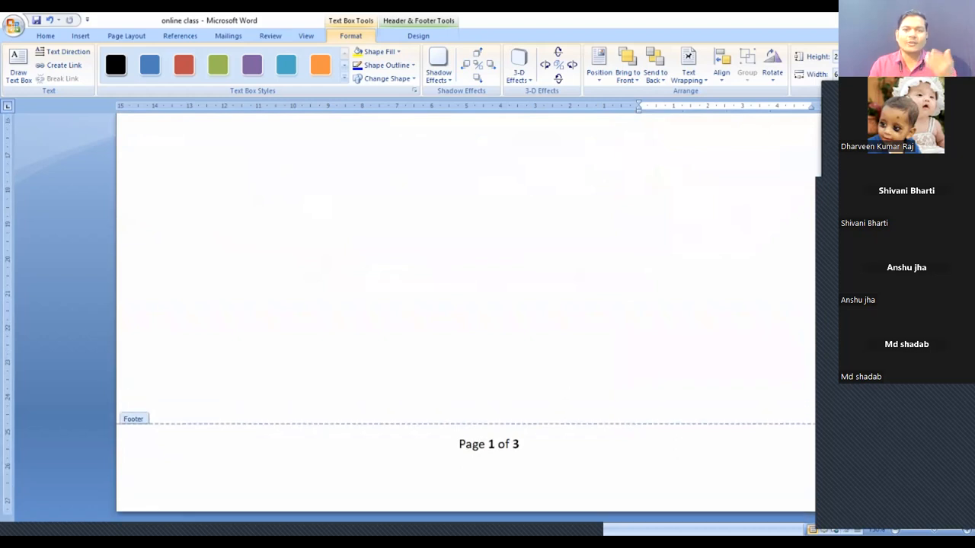
scroll(662, 257, "up", 15)
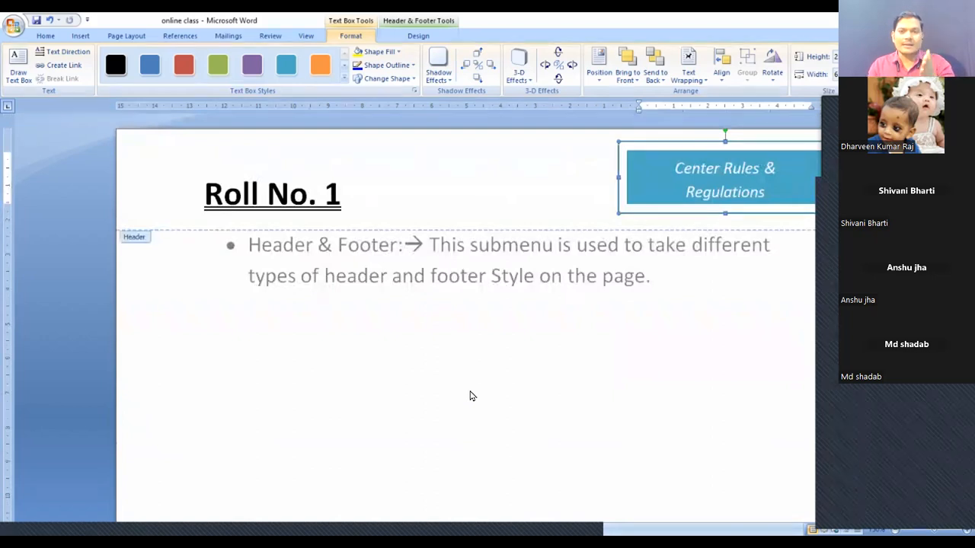
left_click(417, 36)
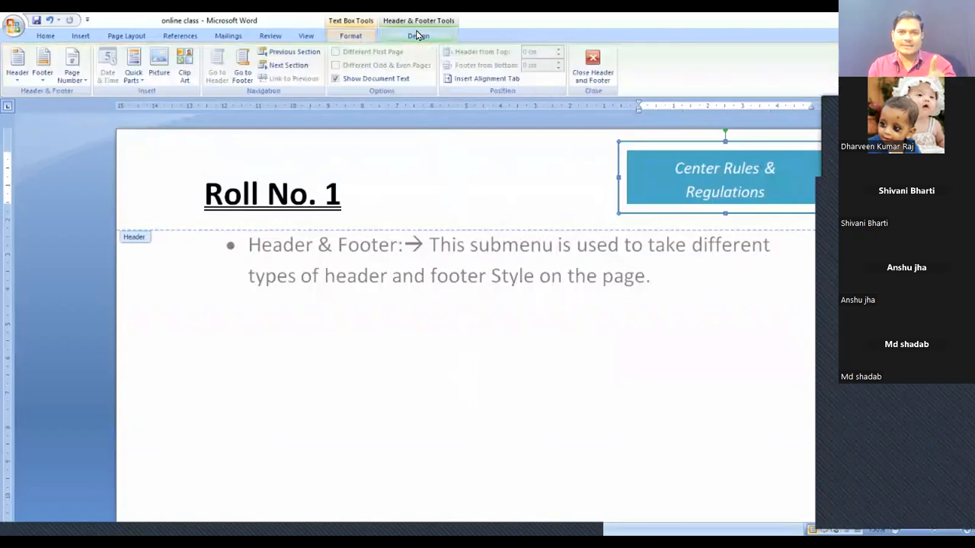
left_click(587, 75)
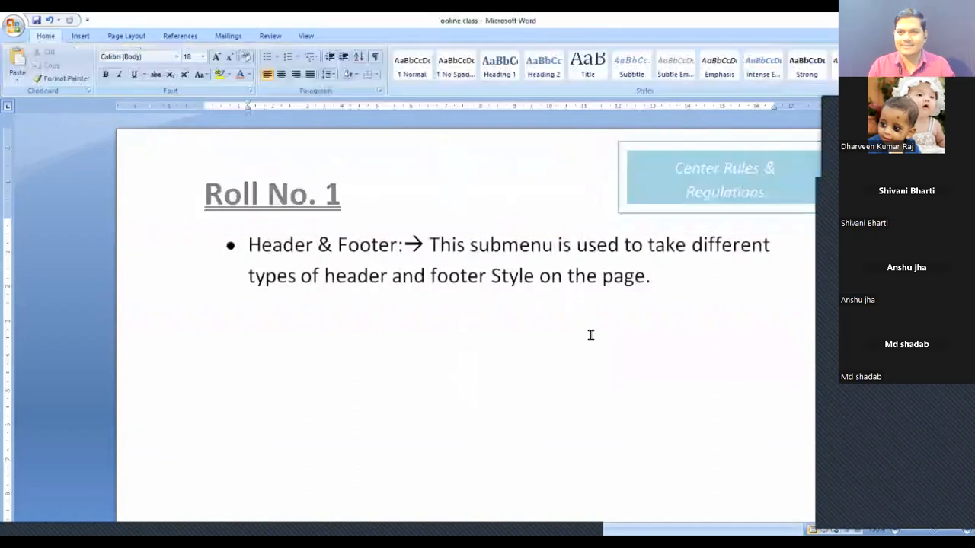